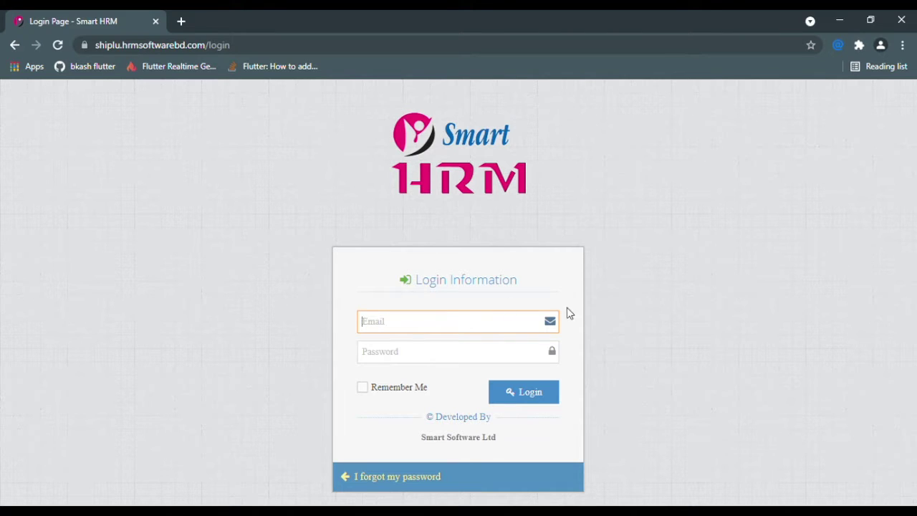
- Log in with the saved administrator e-mail and the account password
text(a)
click(453, 348)
click(422, 360)
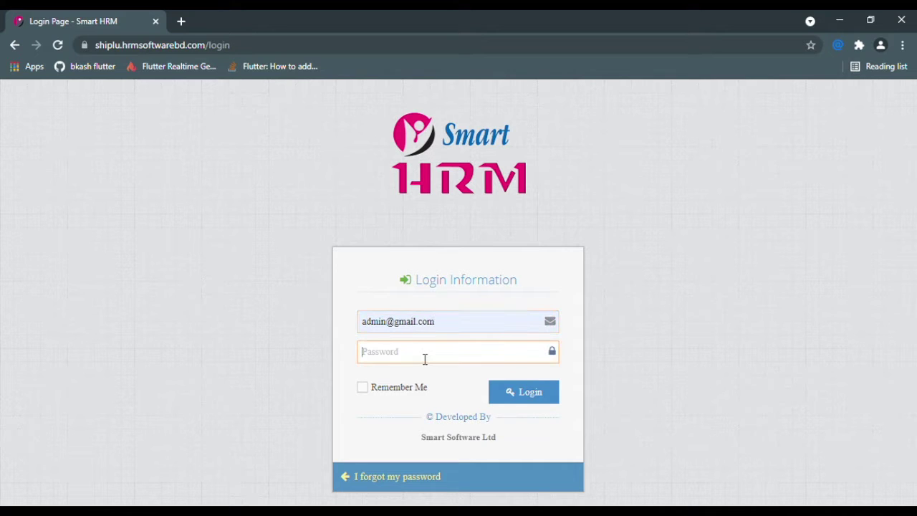
text(123)
key(Return)
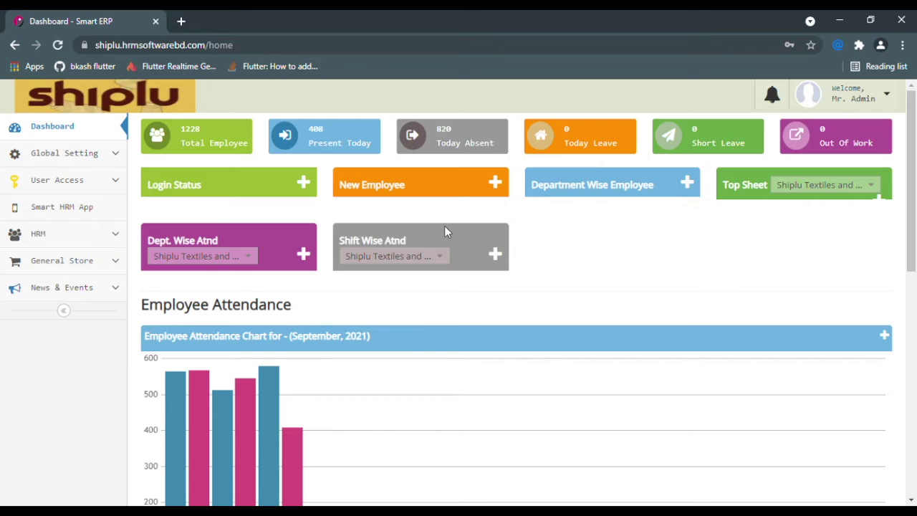
- Expand the Login Status and New Employee cards and review the dashboard summaries
click(305, 185)
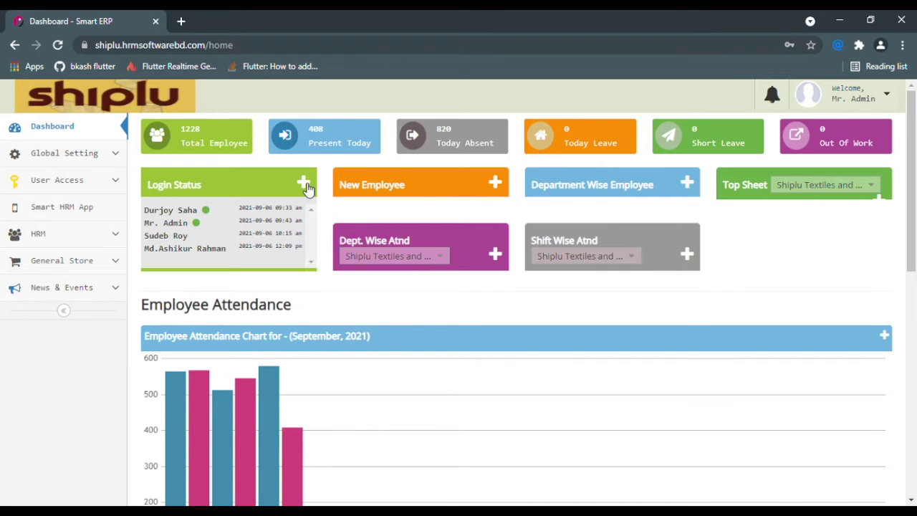
click(497, 187)
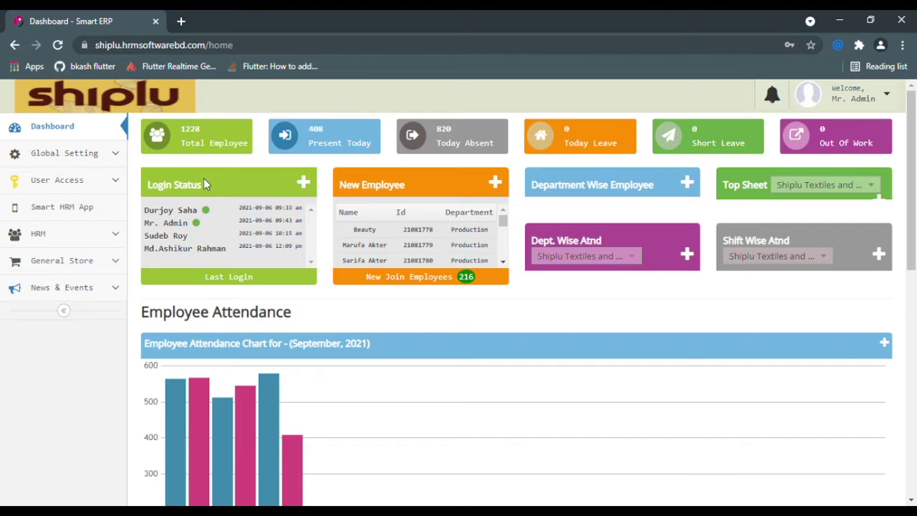
drag(239, 208, 288, 215)
scroll(225, 231, down, 1)
triple_click(371, 267)
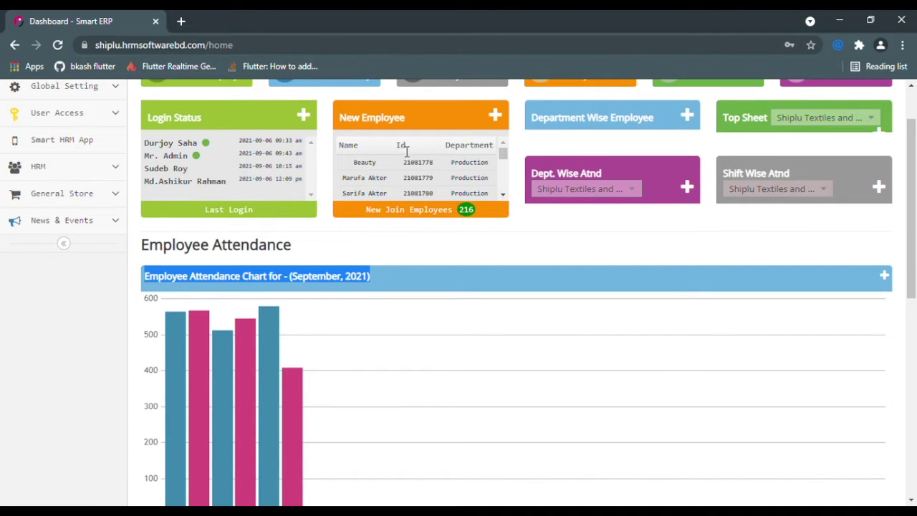
drag(411, 119, 352, 133)
click(477, 148)
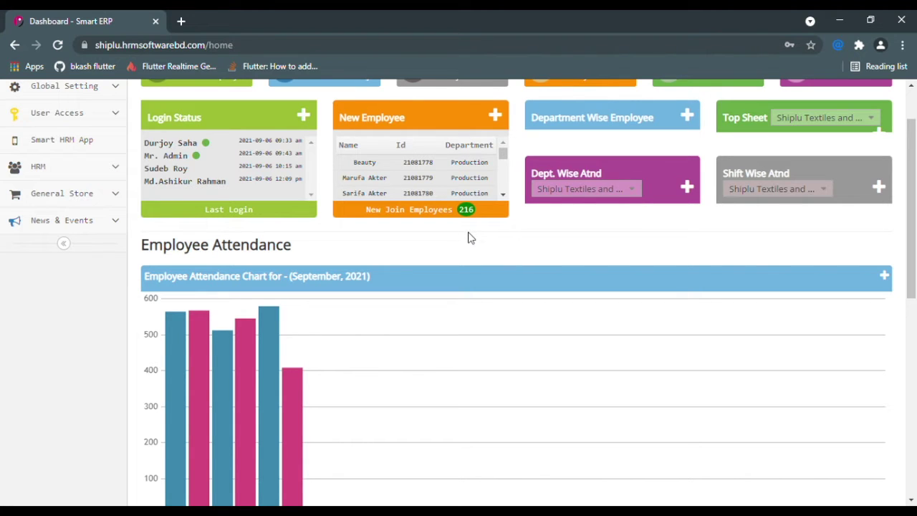
scroll(472, 262, down, 1)
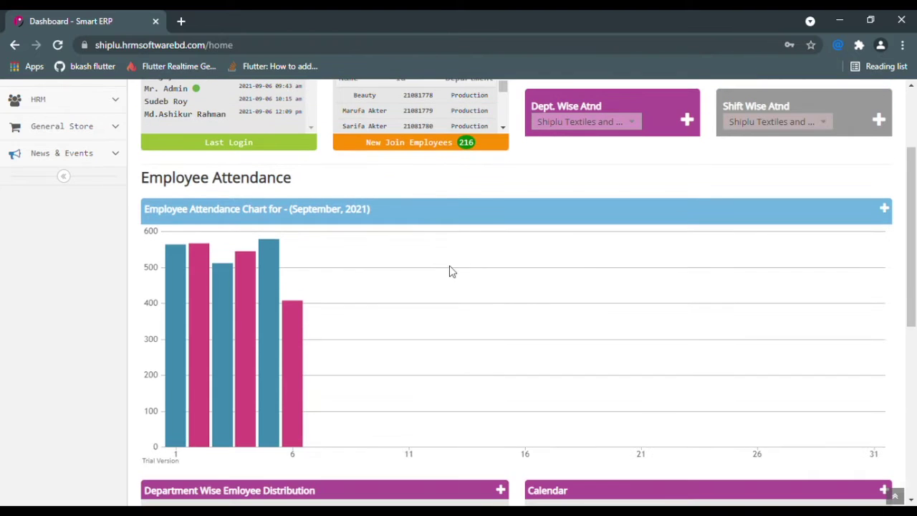
scroll(290, 236, down, 1)
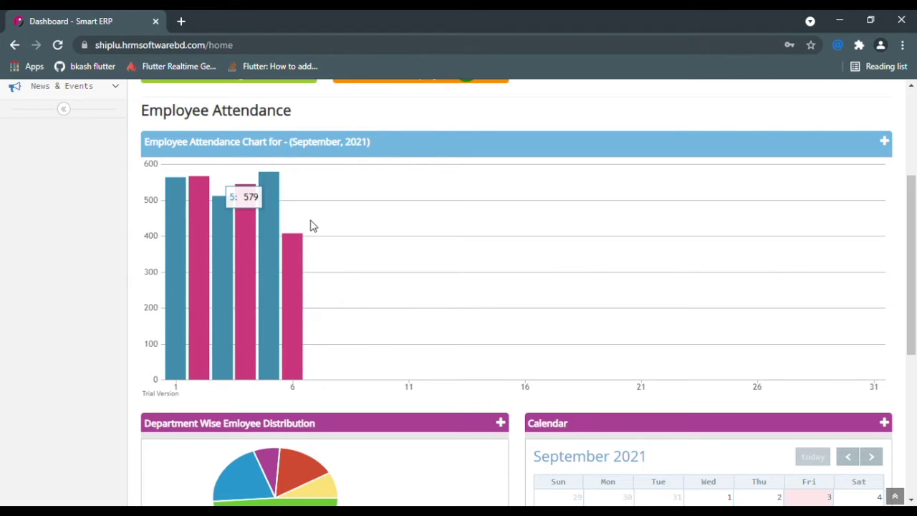
scroll(315, 227, up, 3)
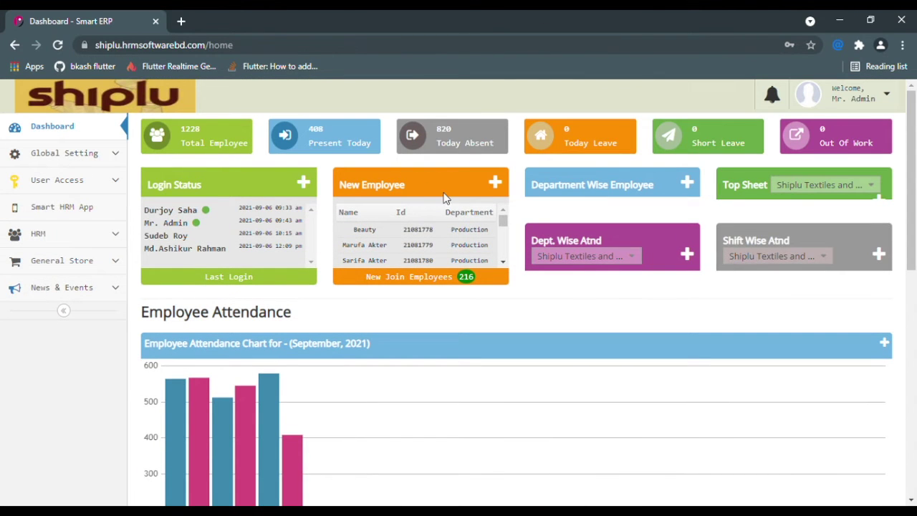
- Open User Access > System Setting from the sidebar
click(117, 182)
scroll(97, 257, down, 1)
click(99, 284)
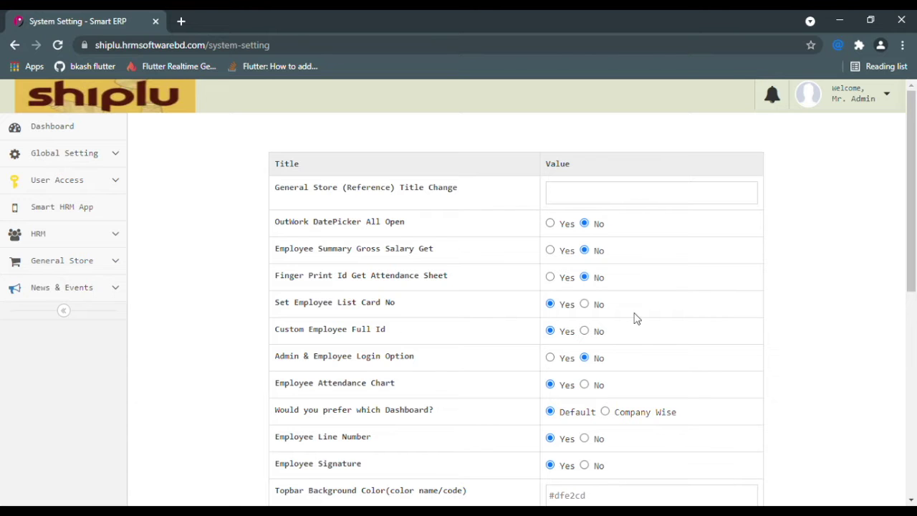
- Save the dashboard preference as Company Wise and return to the dashboard
click(624, 414)
scroll(637, 380, down, 6)
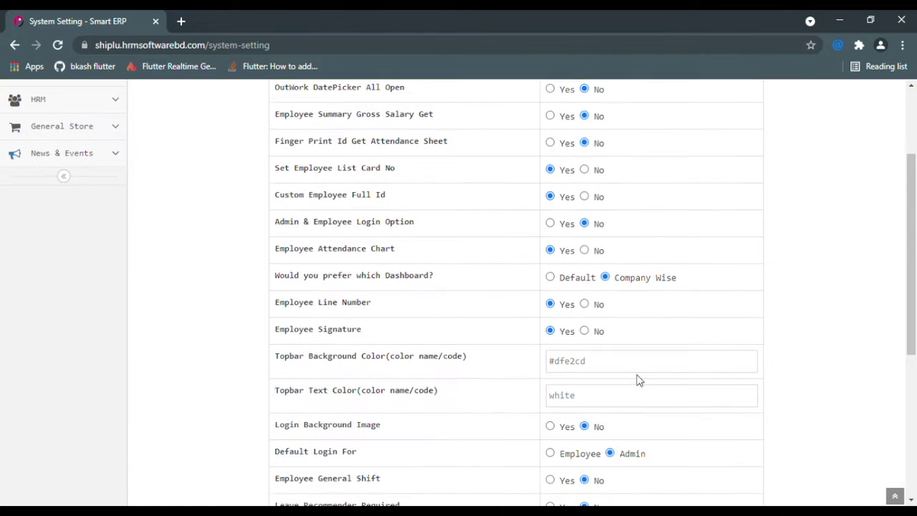
click(530, 437)
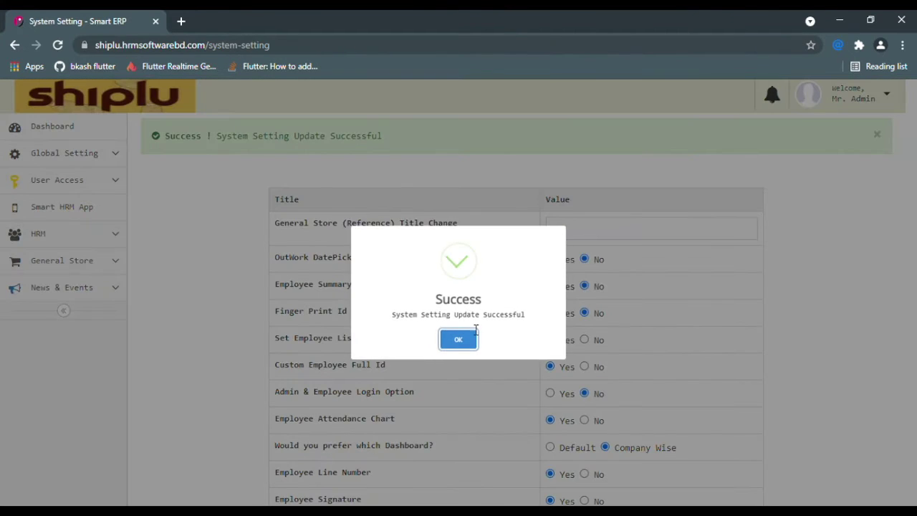
click(445, 340)
click(106, 113)
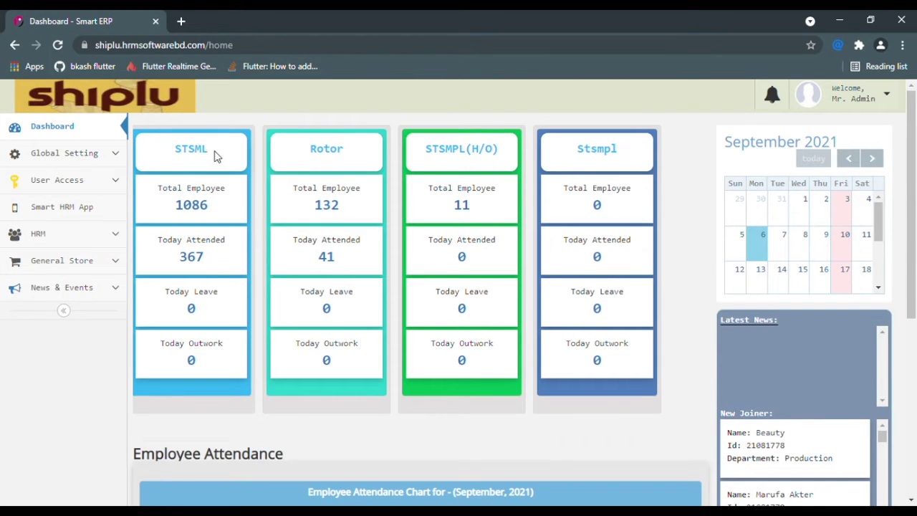
- Review the STSML and Rotor company cards, including Rotor's 41 attended employees
drag(215, 153, 151, 152)
drag(346, 152, 309, 152)
drag(343, 206, 313, 206)
drag(349, 262, 316, 261)
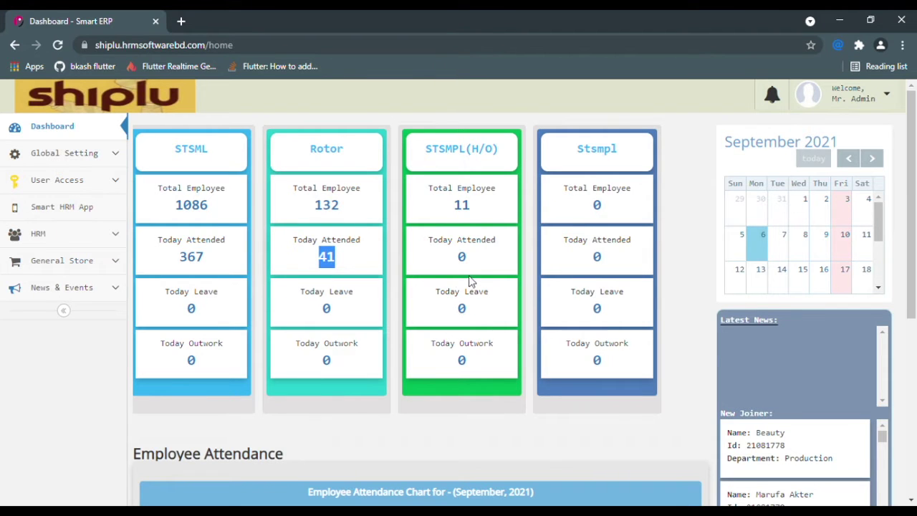
scroll(470, 282, down, 1)
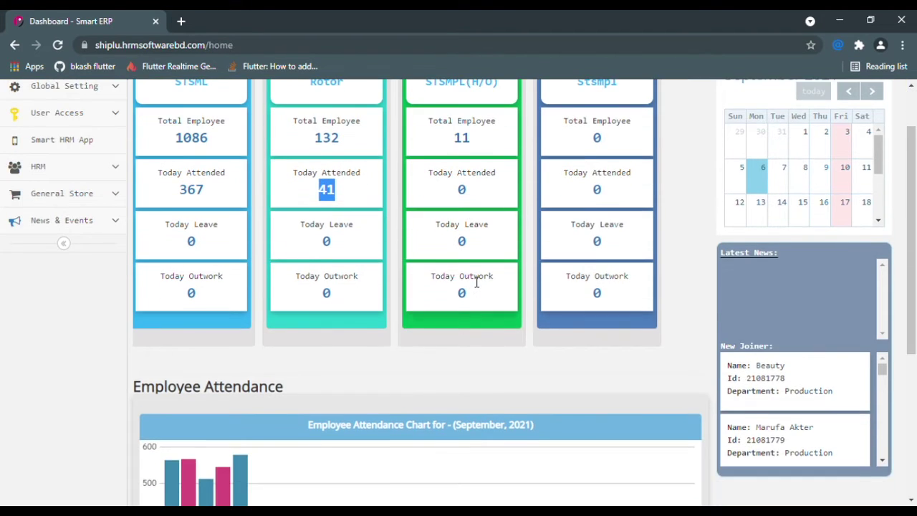
scroll(470, 281, up, 1)
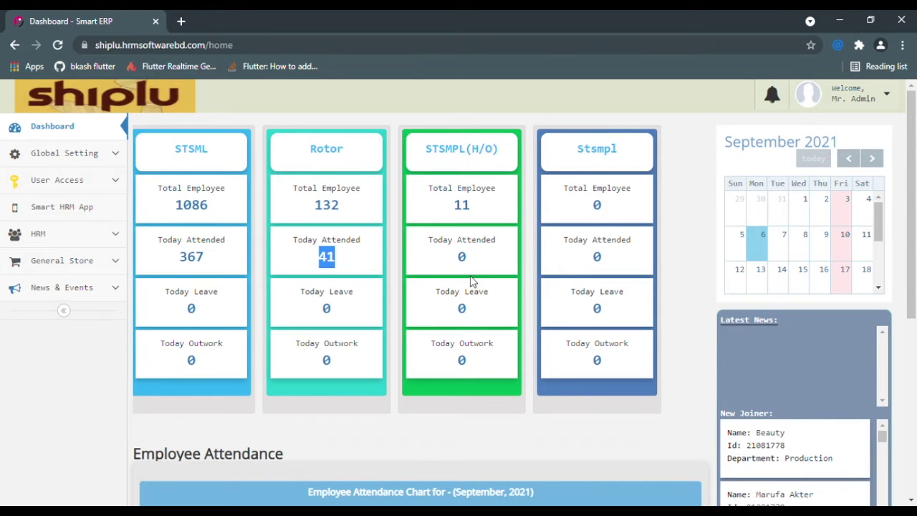
- Go to HRM > HR Setup > Off Day to reach the Holiday Create form
click(93, 243)
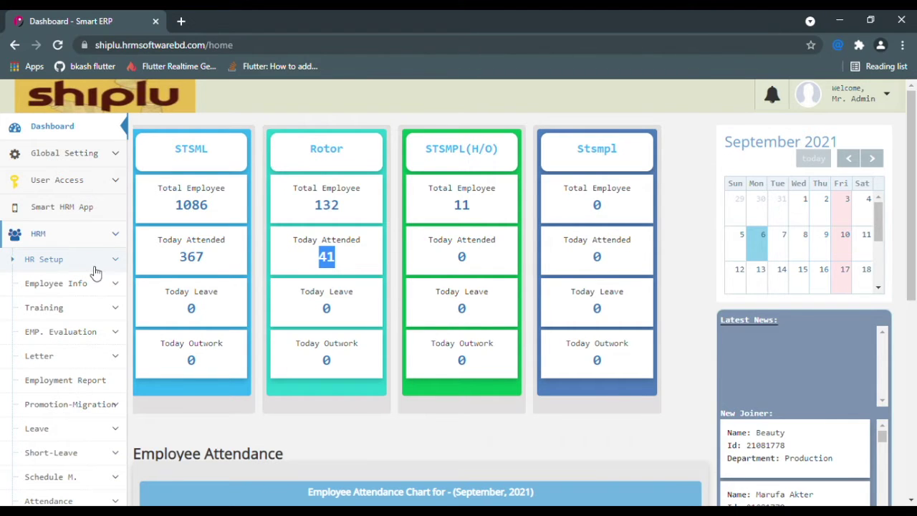
click(95, 269)
scroll(96, 272, down, 1)
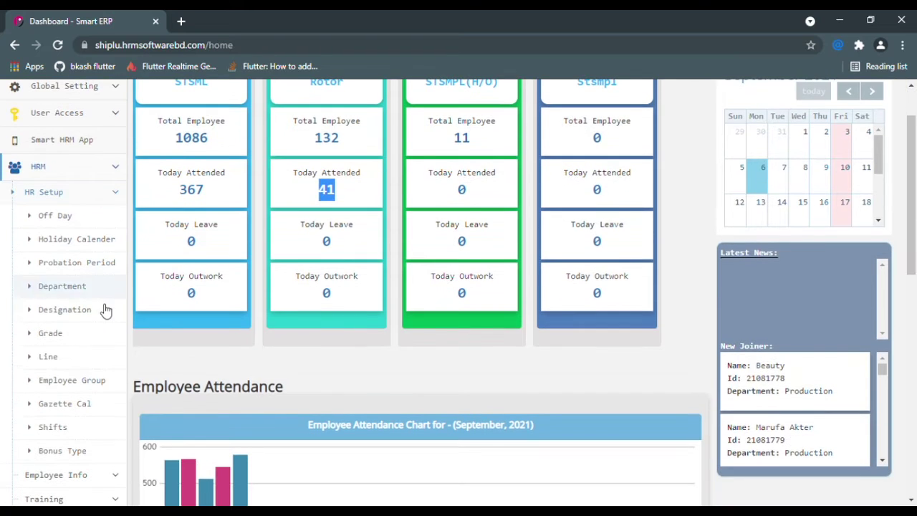
click(74, 220)
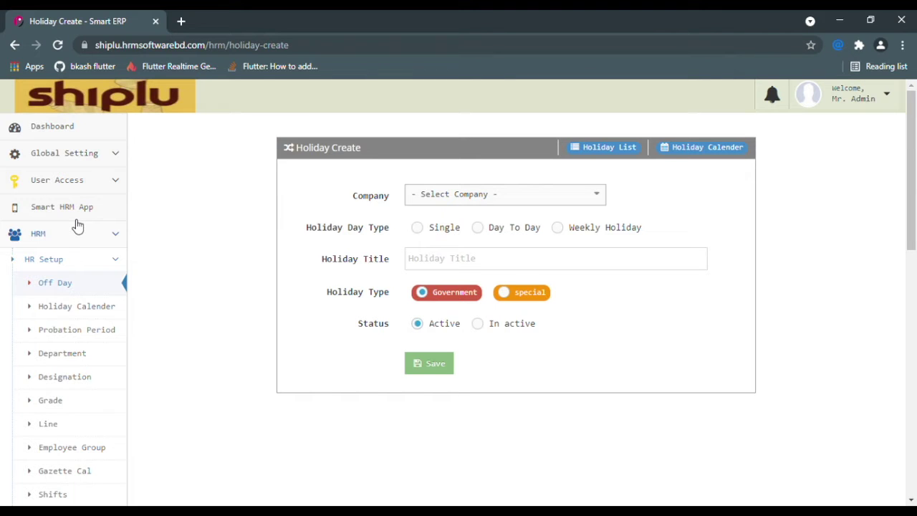
- Choose Shiplu Textile & Spinning Mills as the company and set the day type to Single
click(562, 199)
click(478, 290)
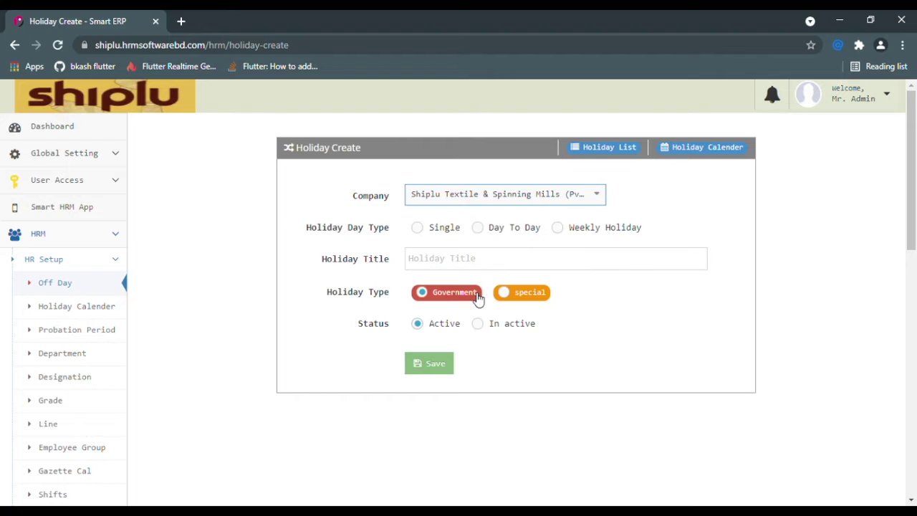
drag(304, 231, 405, 232)
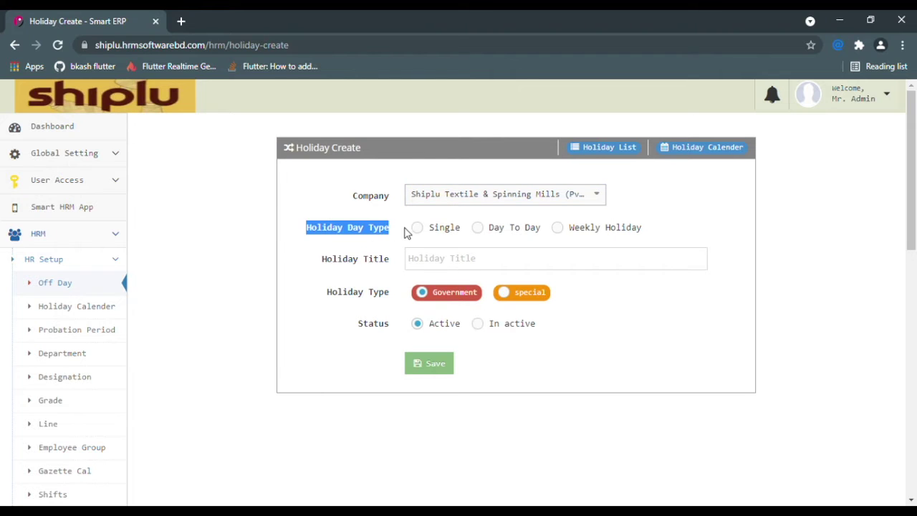
click(415, 233)
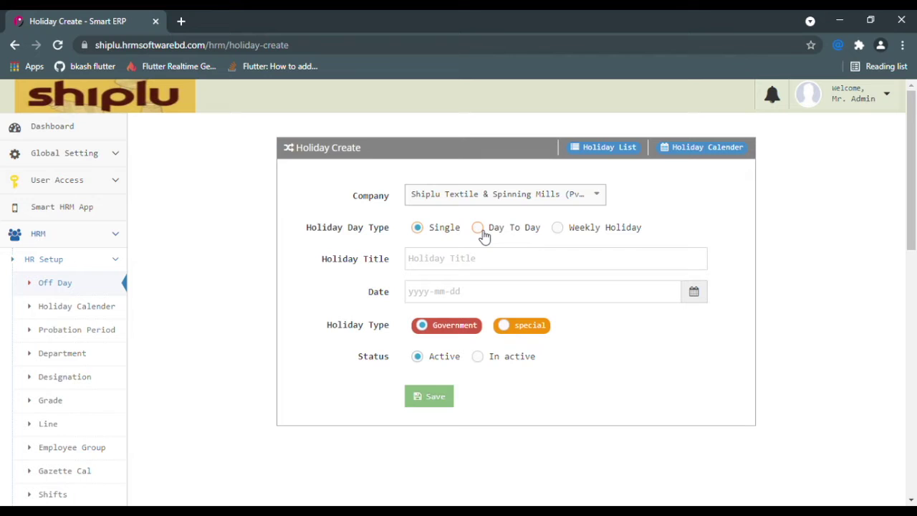
- Switch the day type to Day To Day and try the start and end date pickers
click(478, 230)
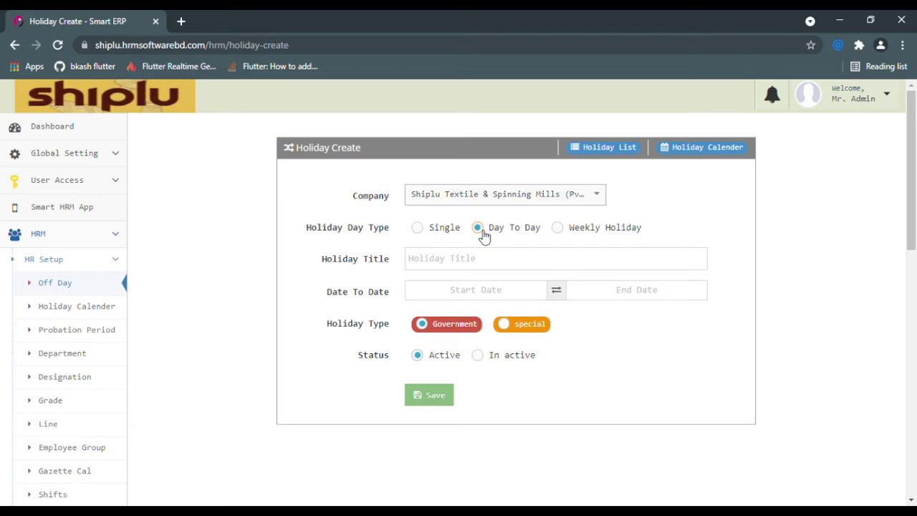
click(479, 290)
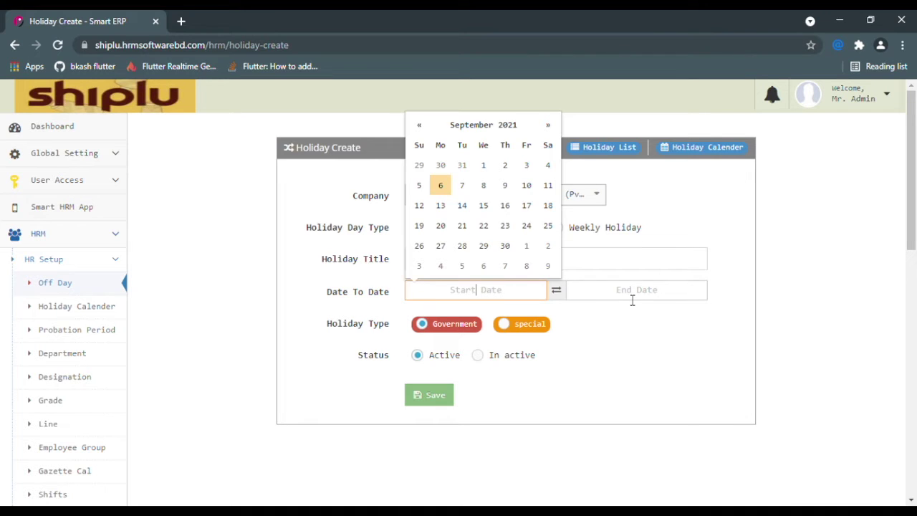
click(631, 298)
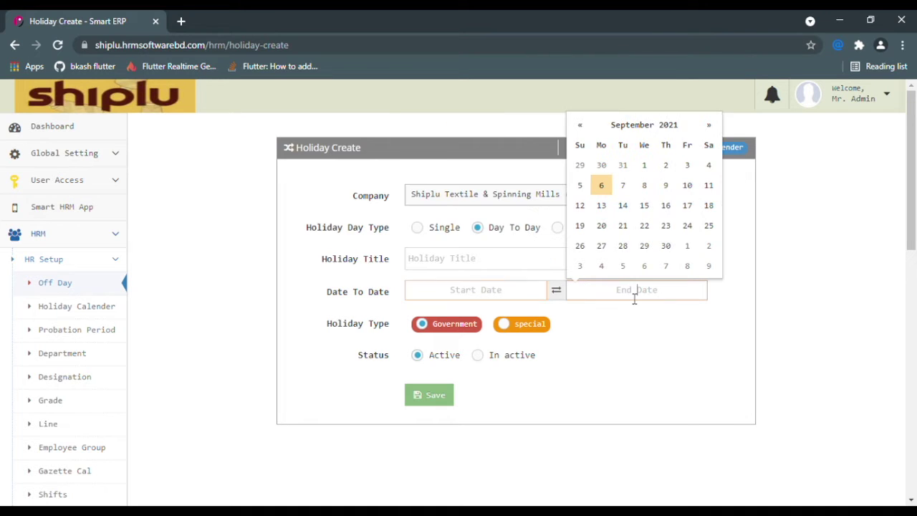
click(633, 350)
- Choose Weekly Holiday, browse the weekday list, attempt a save, then open Holiday Calender
click(588, 228)
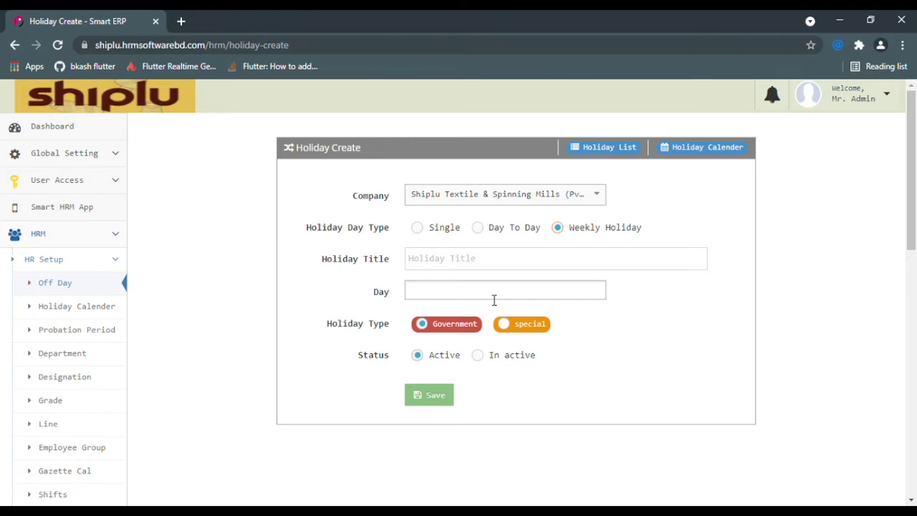
click(494, 300)
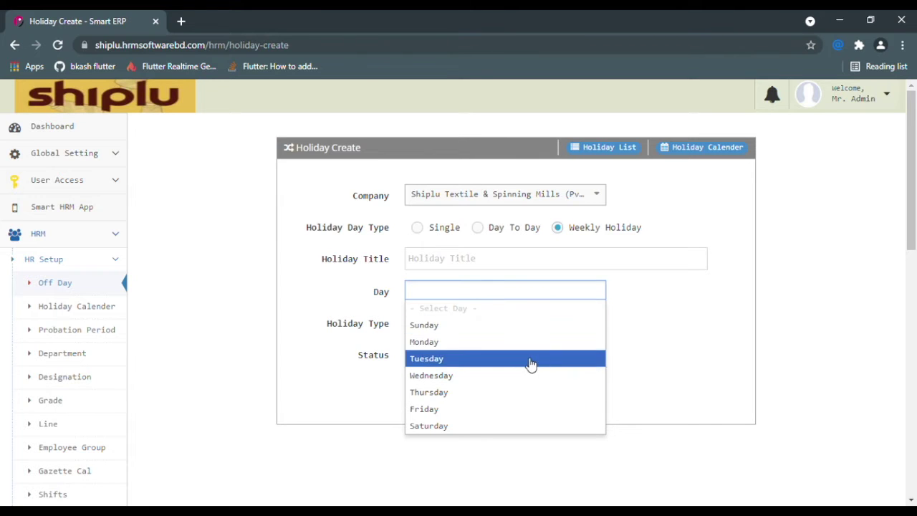
click(684, 339)
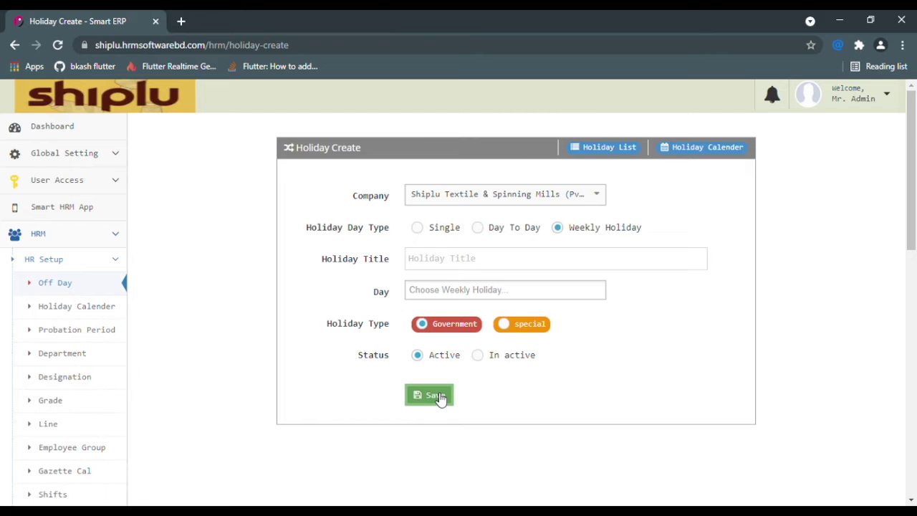
click(440, 398)
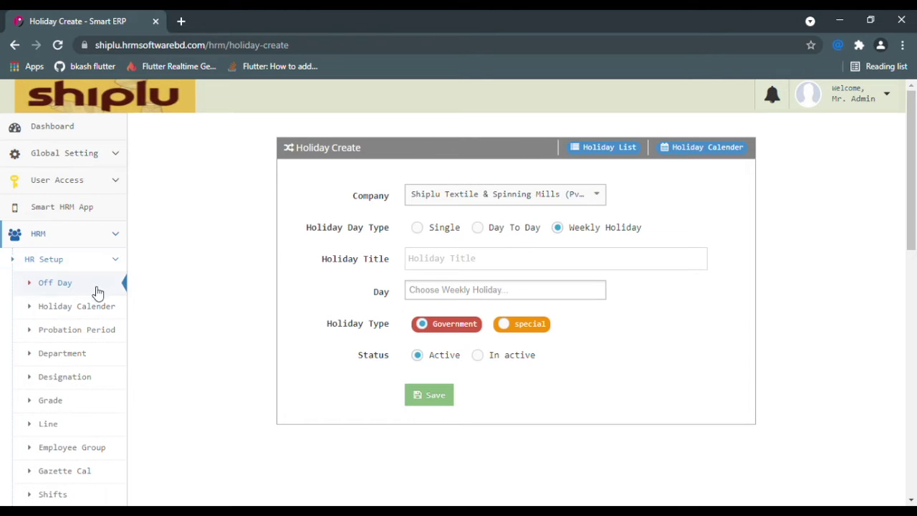
click(95, 311)
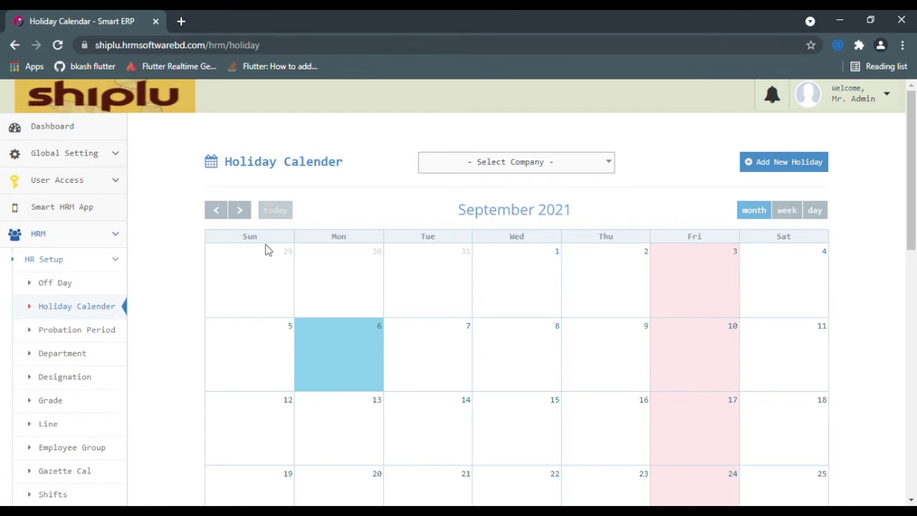
- Show the holiday calendar for Shiplu Textiles and Spinning Mills Ltd. and scroll through it
click(548, 172)
click(523, 230)
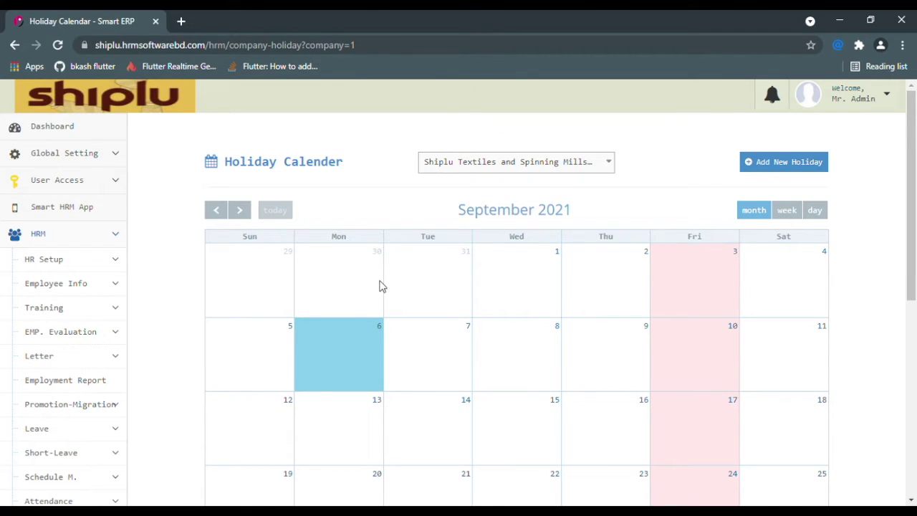
scroll(516, 293, down, 1)
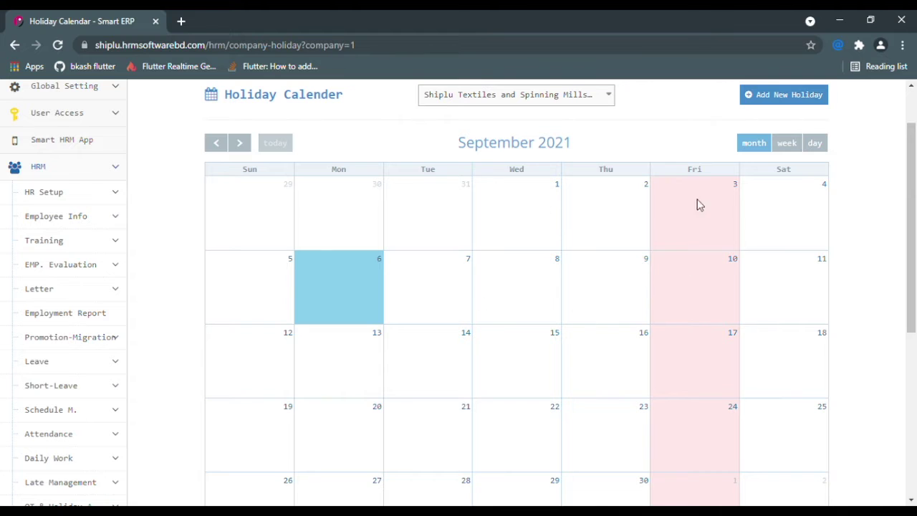
scroll(771, 286, down, 3)
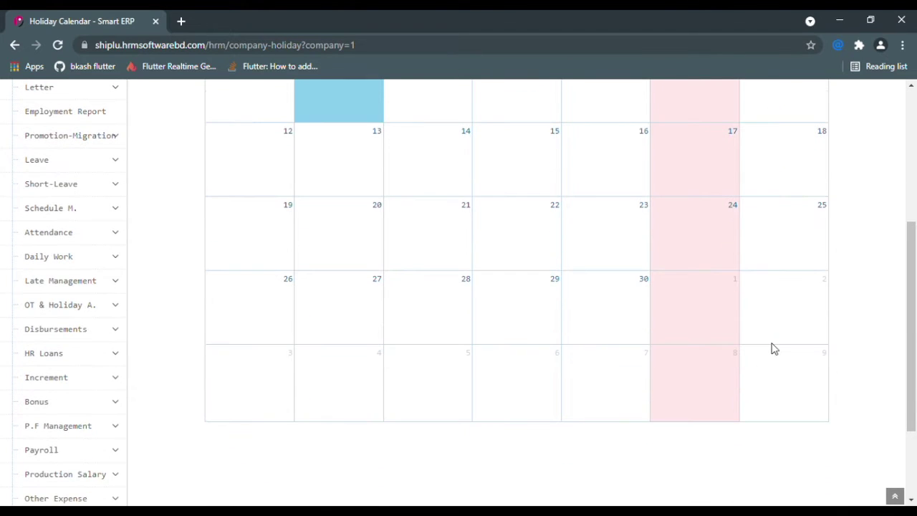
scroll(614, 335, up, 4)
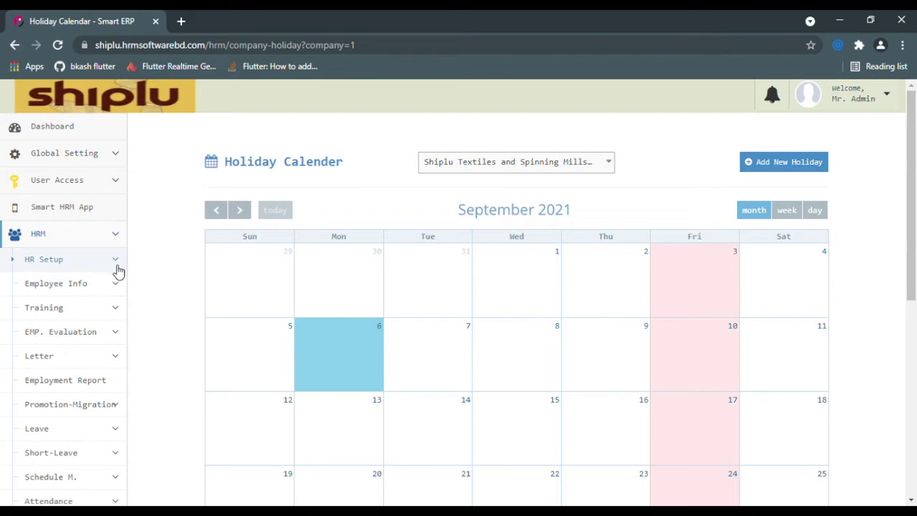
- Open HR Setup > Probation Period from the sidebar
click(115, 260)
scroll(115, 333, down, 1)
click(101, 264)
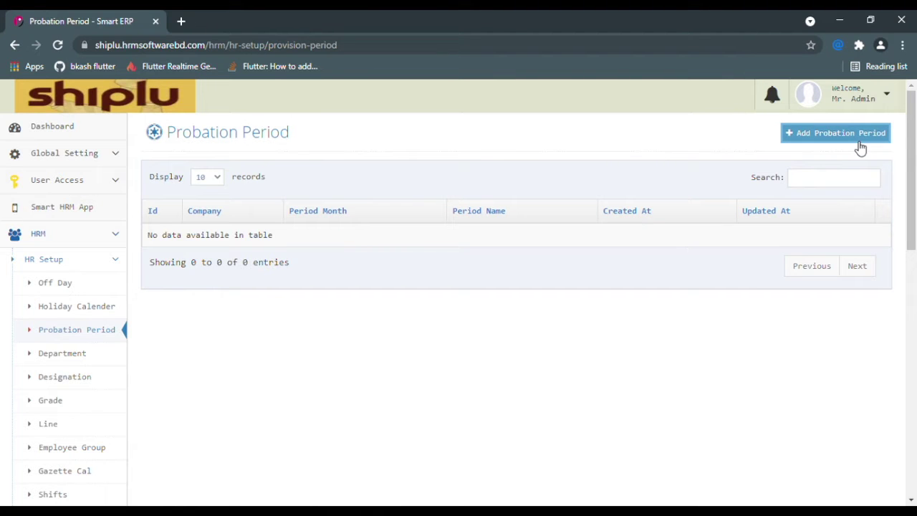
click(860, 147)
click(397, 173)
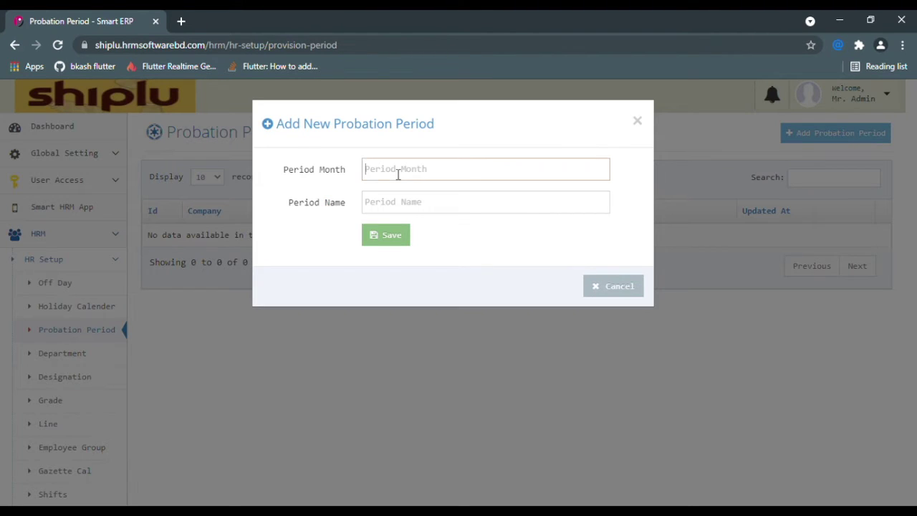
click(441, 208)
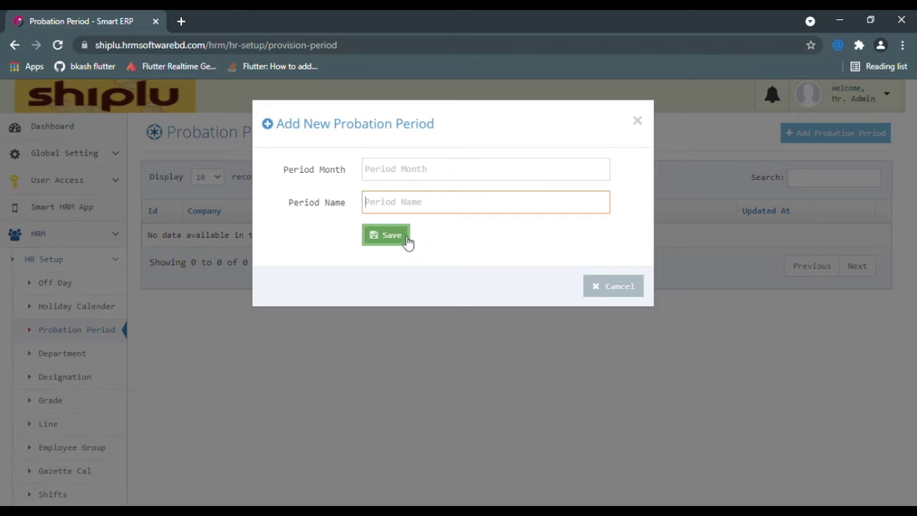
click(636, 122)
scroll(204, 327, down, 1)
click(74, 292)
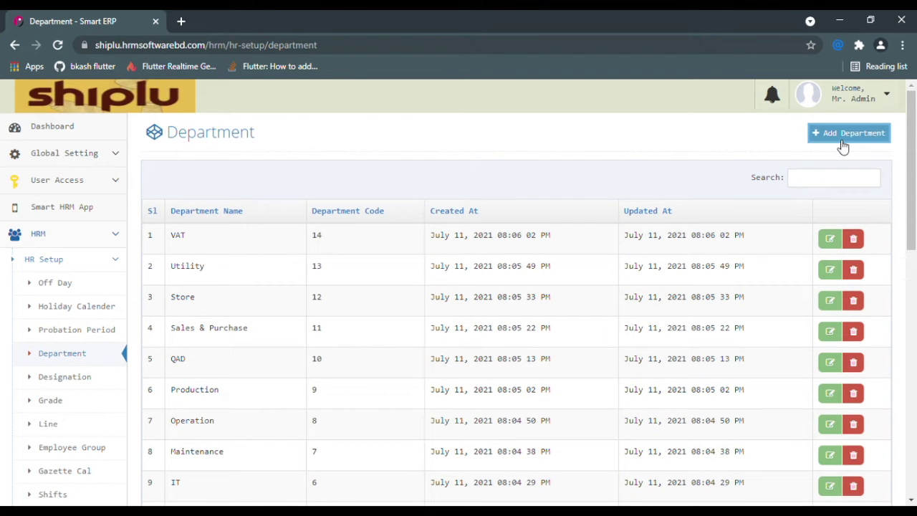
- Open the Add Department form, focus its Name field, and close it without saving
click(843, 143)
click(398, 175)
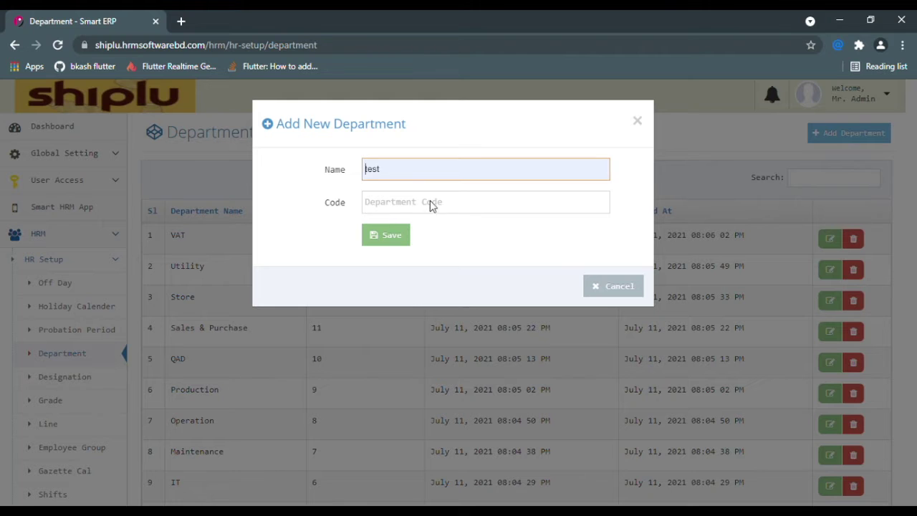
click(637, 121)
- Go to the Employee Group page in HR Setup
scroll(88, 349, down, 1)
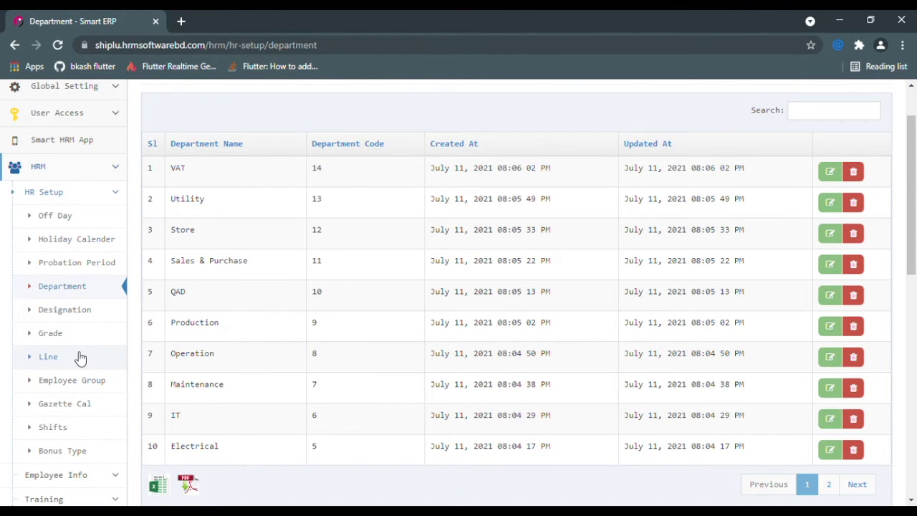
scroll(80, 358, down, 1)
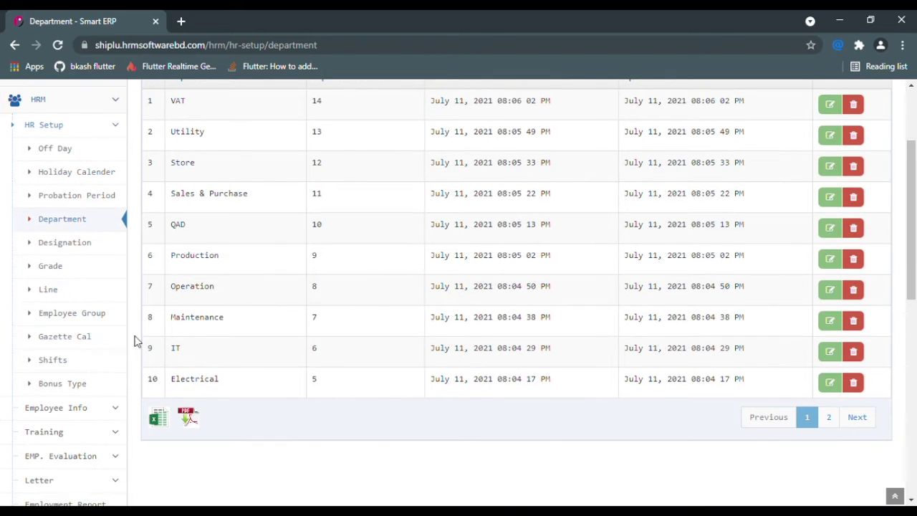
click(80, 324)
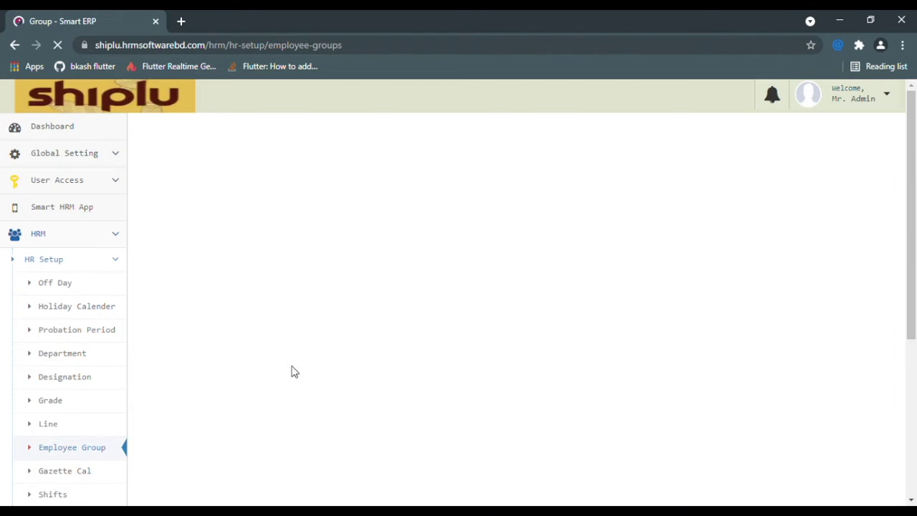
- Open and close the Add Group form, then go to the Gazette Cal page
click(865, 136)
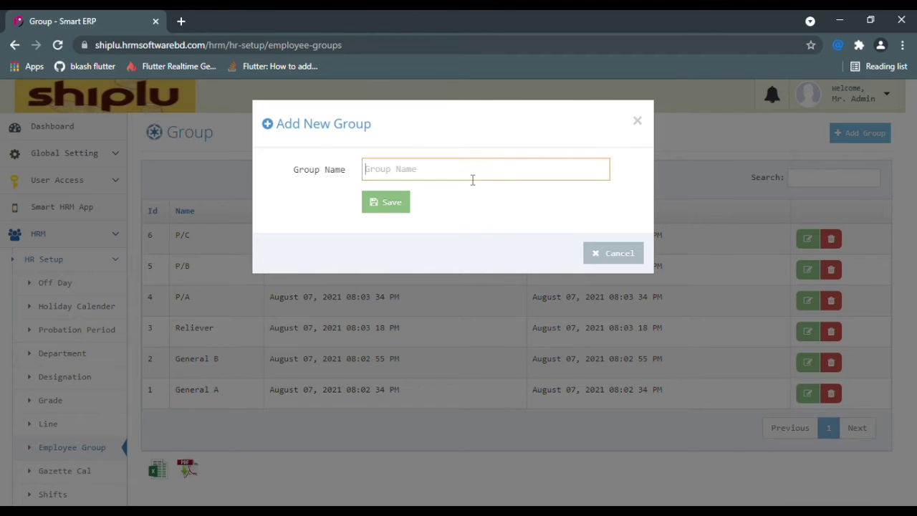
click(251, 216)
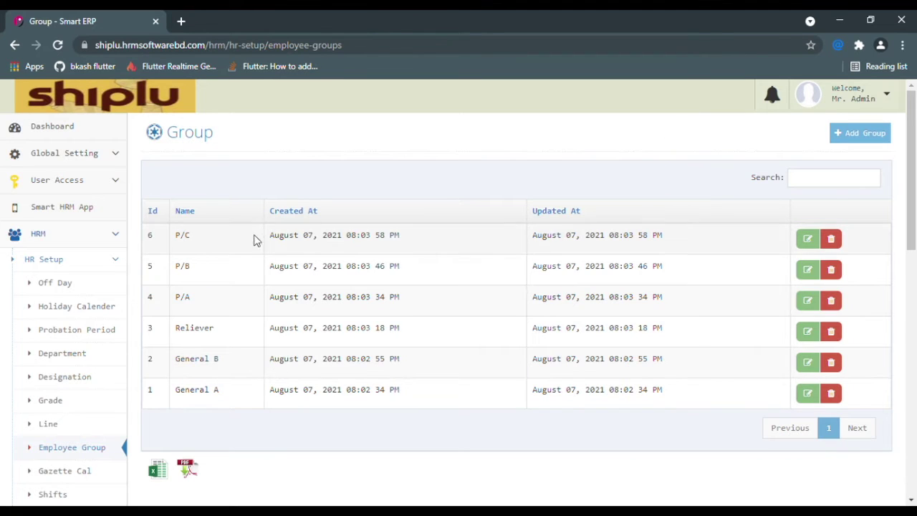
scroll(404, 248, down, 3)
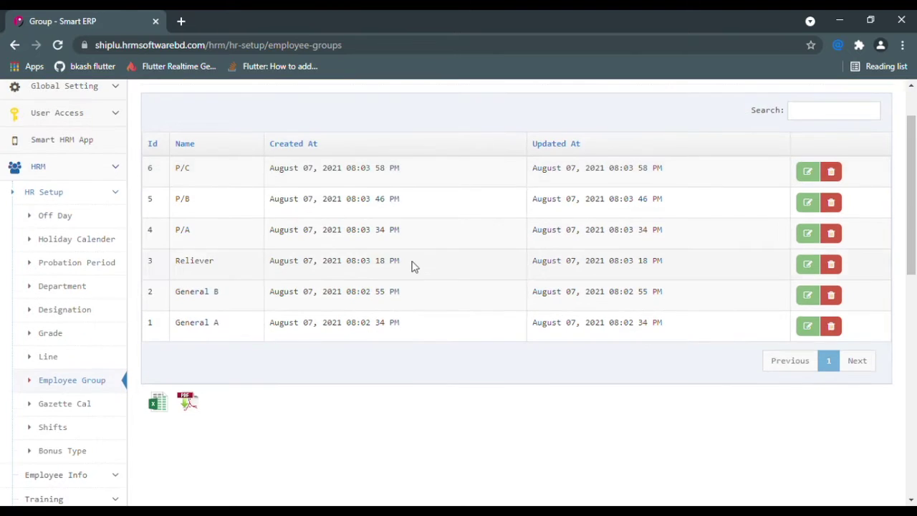
click(99, 338)
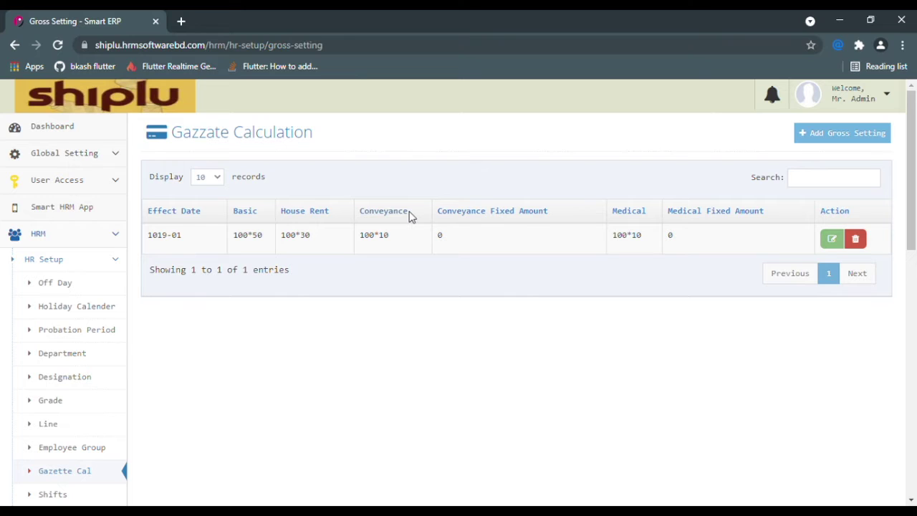
- Highlight the Basic 100*50, House Rent 100*30 and Conveyance 100*10 values, then start Add Gross Setting
drag(405, 238, 369, 238)
click(313, 242)
drag(267, 242, 228, 239)
drag(317, 239, 281, 239)
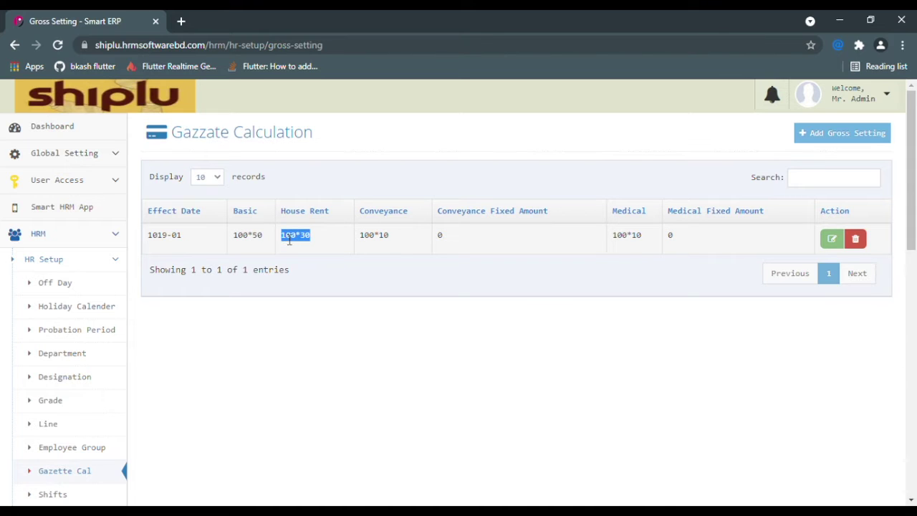
drag(397, 237, 366, 242)
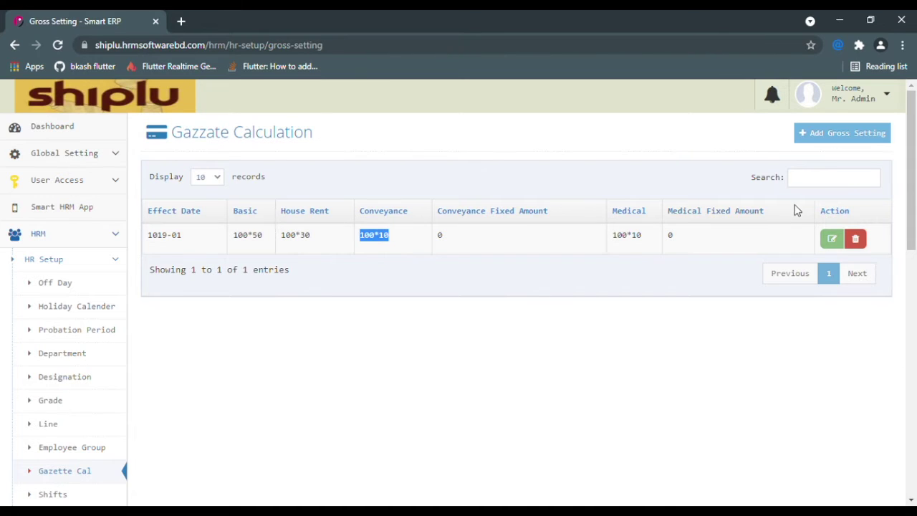
click(858, 145)
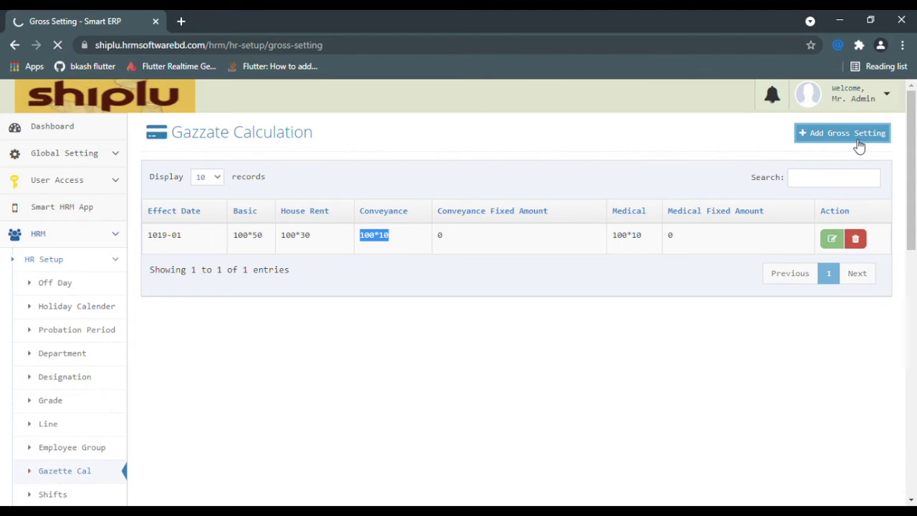
- Step through the Basic, House Rent, Conveyance and Medical value fields, then open the Shifts page
click(492, 203)
click(505, 235)
click(523, 273)
click(525, 301)
scroll(215, 351, down, 1)
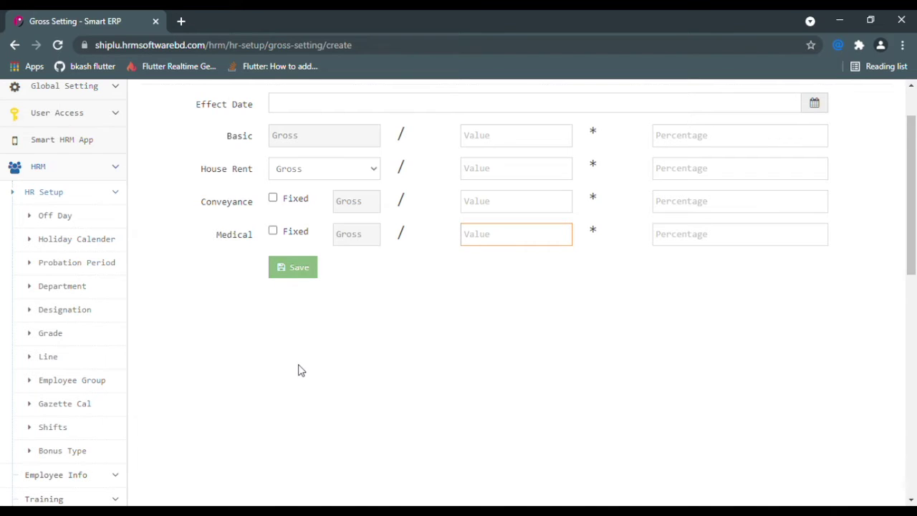
scroll(300, 370, down, 1)
click(106, 364)
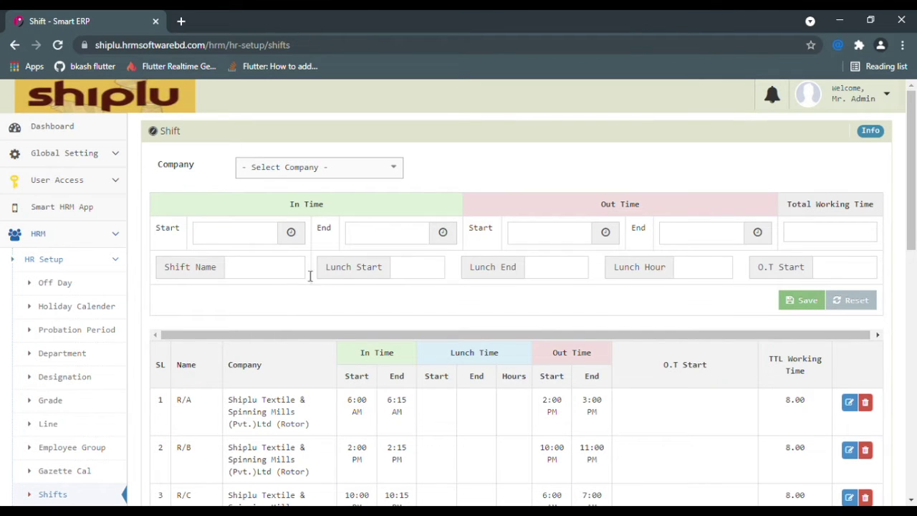
- Choose Rotor spinning mill as the company and point out the In Time and Out Time fields
click(364, 167)
click(323, 252)
scroll(401, 215, down, 1)
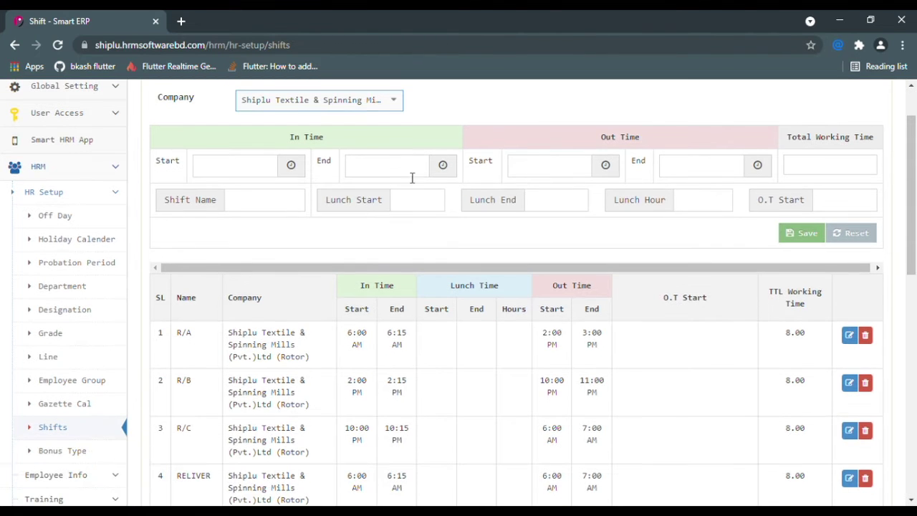
drag(348, 141, 287, 138)
drag(649, 141, 589, 141)
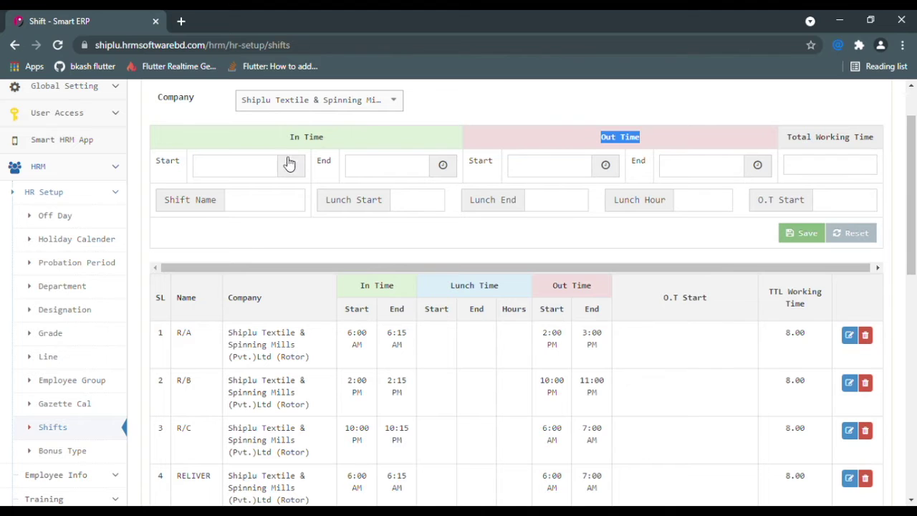
drag(346, 141, 286, 140)
click(222, 162)
click(412, 173)
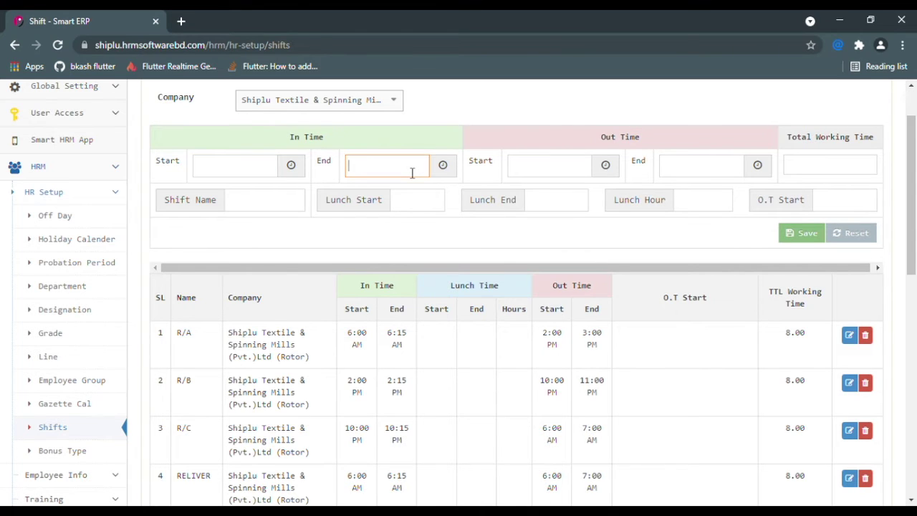
drag(639, 137, 629, 137)
click(555, 176)
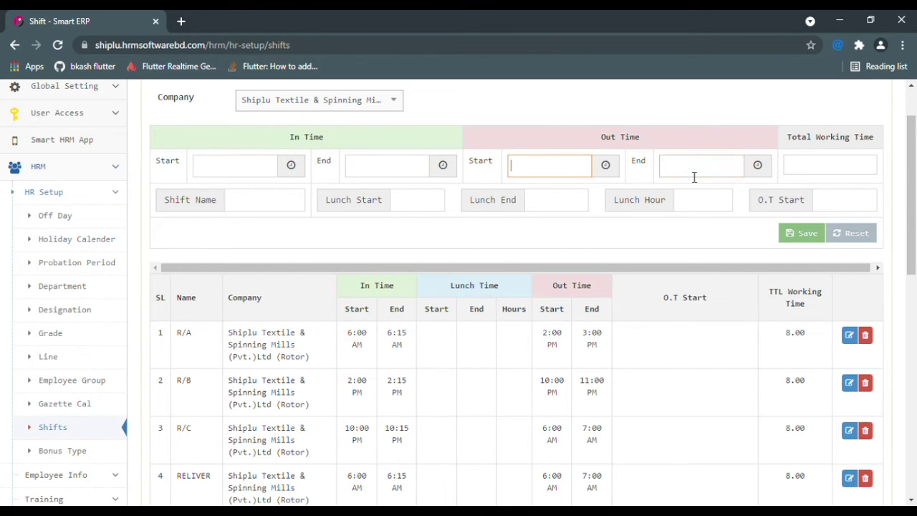
click(693, 178)
click(411, 172)
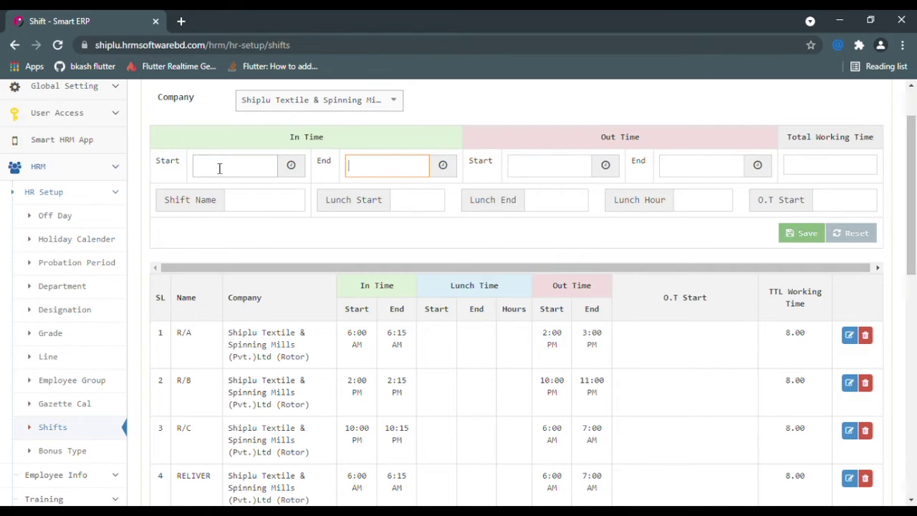
click(219, 168)
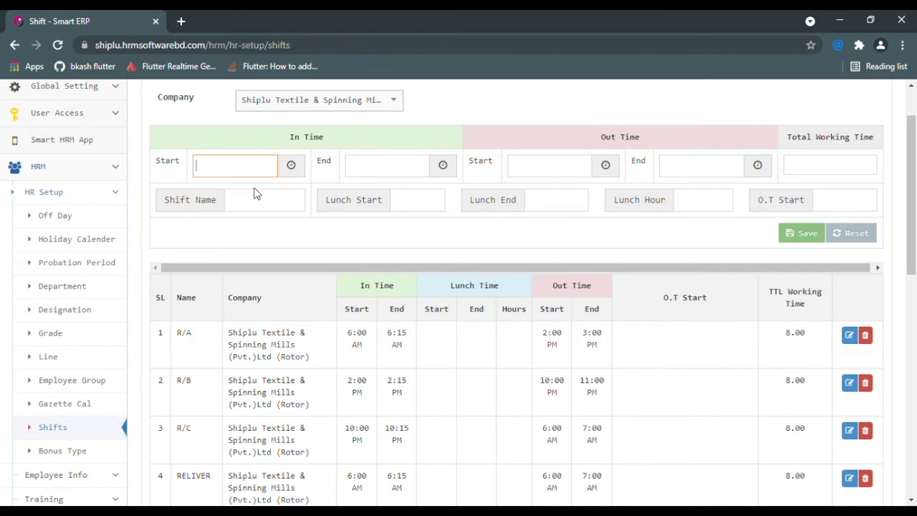
- Set the In Time start to 9:00 AM with the clock picker
click(294, 166)
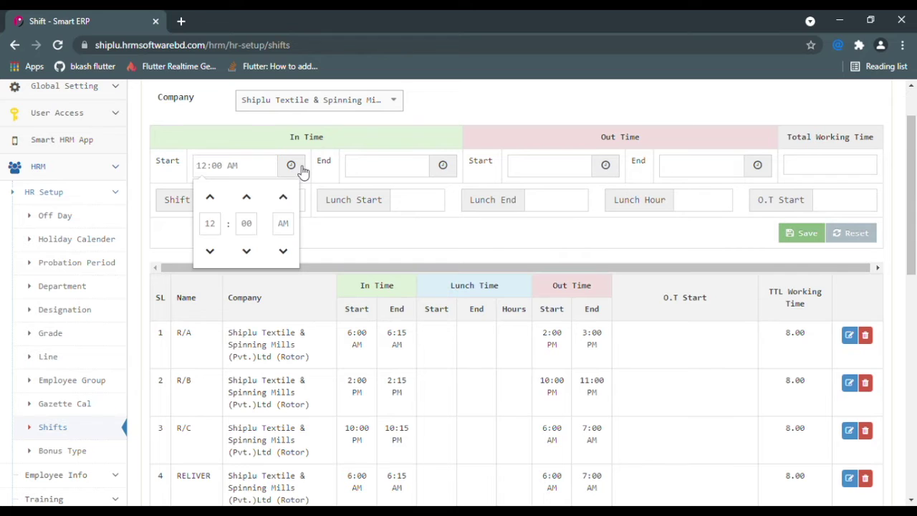
click(212, 250)
click(212, 251)
click(211, 250)
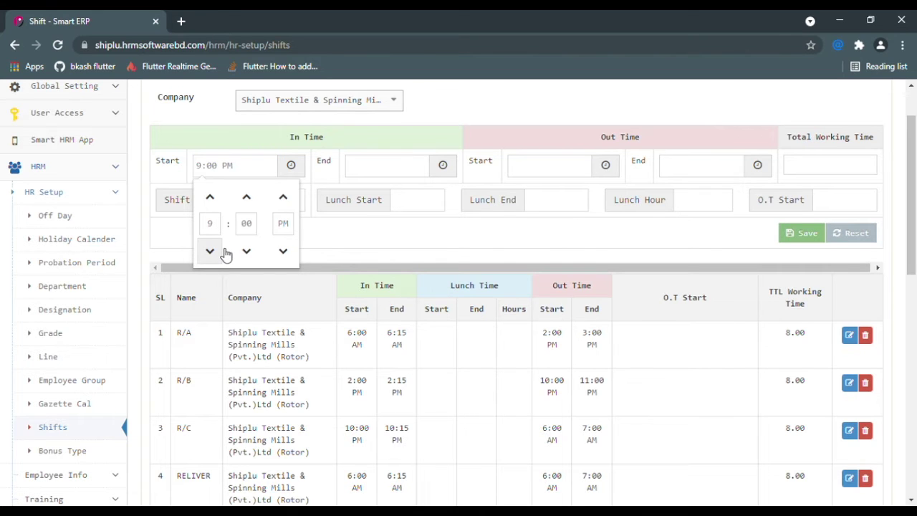
click(286, 208)
click(361, 238)
- Set the In Time end to 9:13 PM
click(386, 170)
click(442, 165)
click(361, 250)
click(362, 251)
click(363, 252)
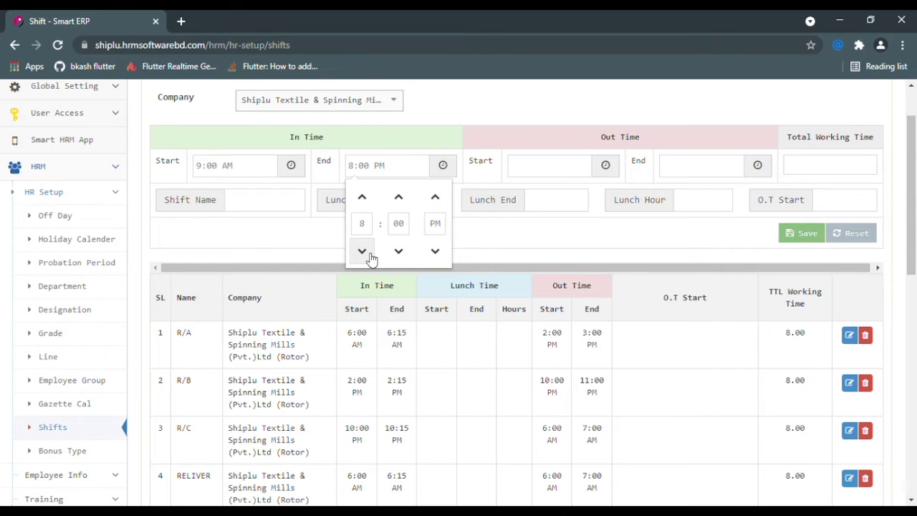
click(399, 200)
click(399, 201)
click(399, 201)
click(399, 200)
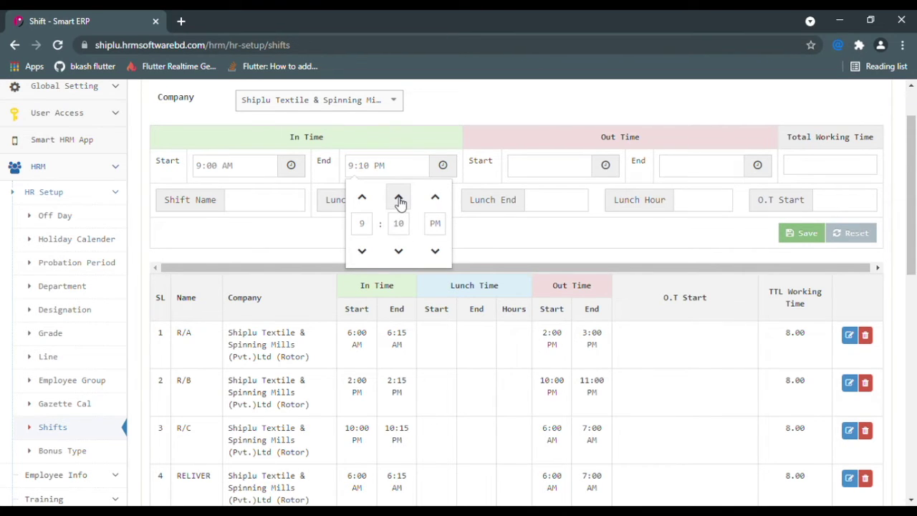
click(405, 205)
click(405, 204)
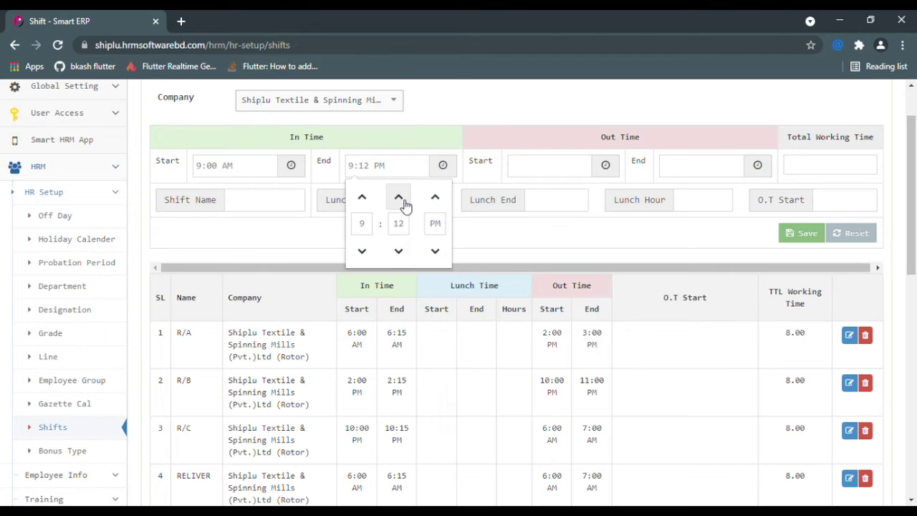
click(476, 237)
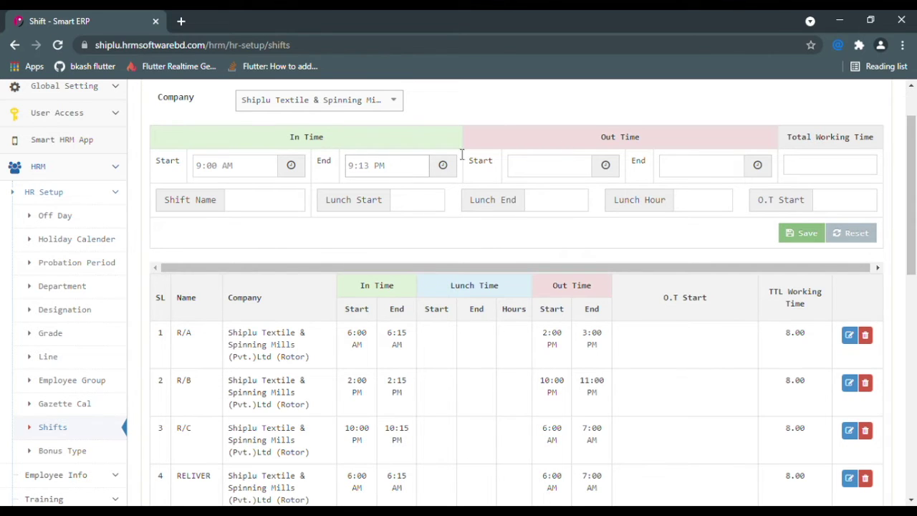
- Set the Out Time start to 6:00 PM
click(558, 174)
click(699, 168)
click(525, 174)
click(608, 167)
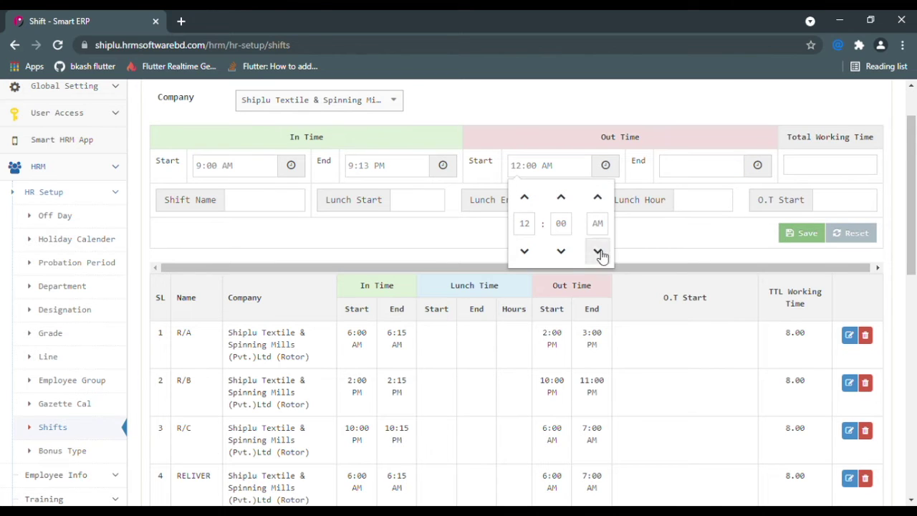
click(533, 204)
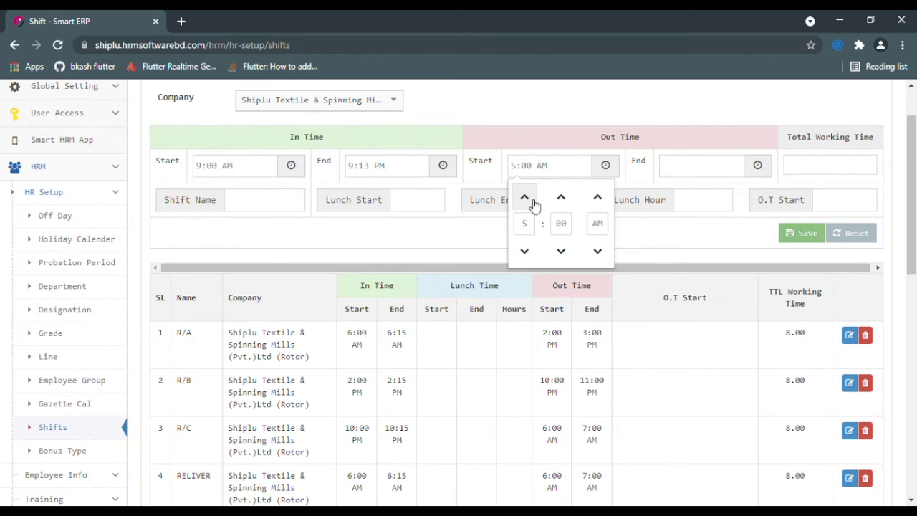
click(533, 204)
click(604, 204)
click(663, 243)
- Set the Out Time end to 6:10 AM
click(689, 171)
click(757, 164)
click(680, 195)
click(680, 196)
click(680, 196)
click(717, 206)
click(717, 206)
click(717, 206)
click(717, 206)
click(717, 206)
click(717, 206)
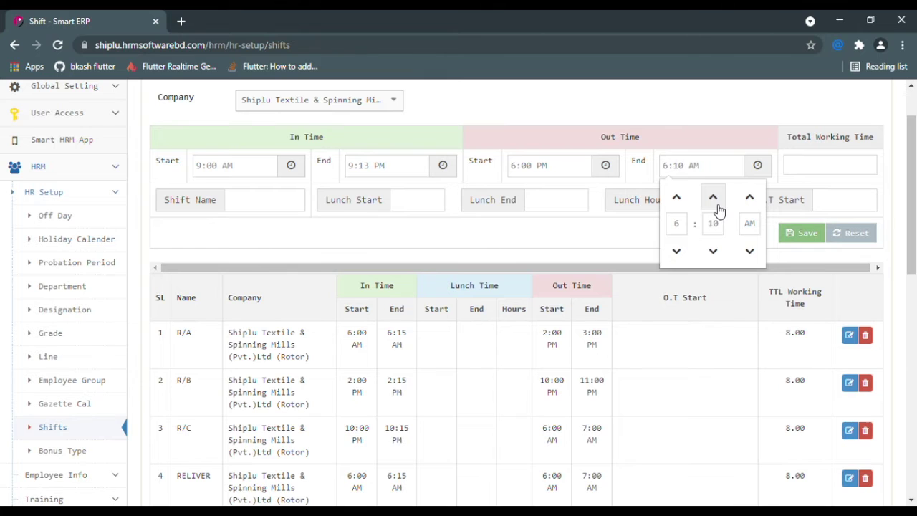
click(717, 206)
click(563, 241)
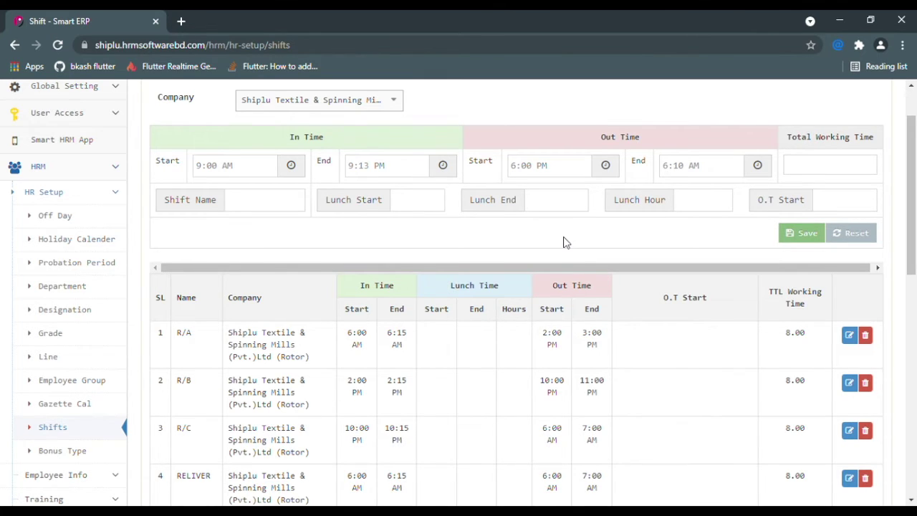
- Name the shift 'general' and fill Lunch Start, Lunch End and O.T Start with 12:00 AM
click(281, 208)
text(general)
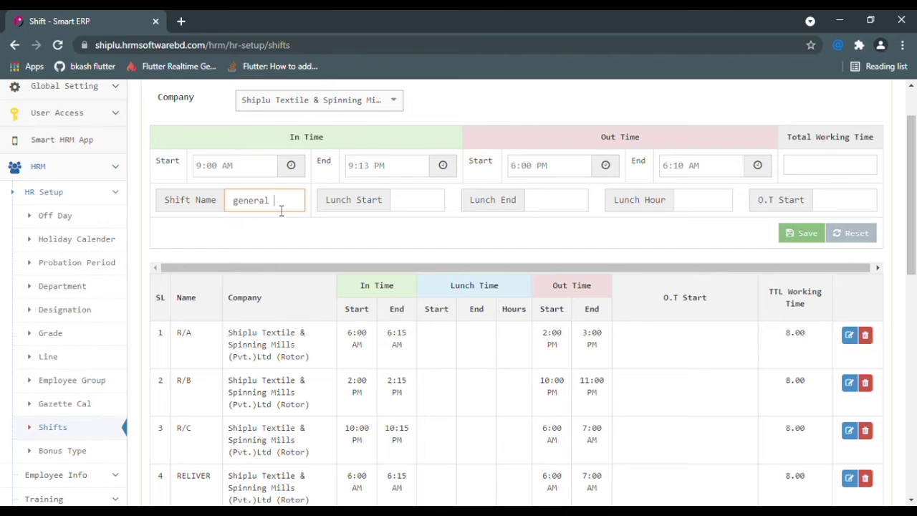
click(423, 205)
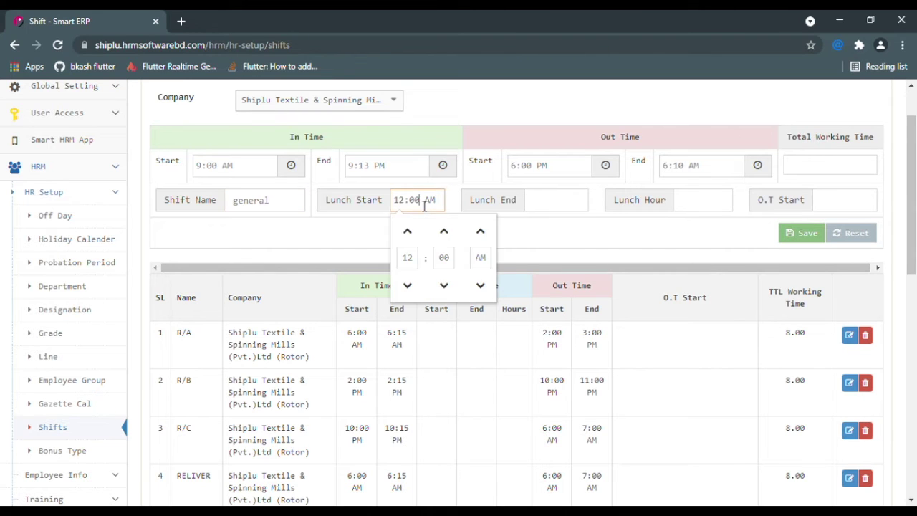
click(583, 201)
click(685, 203)
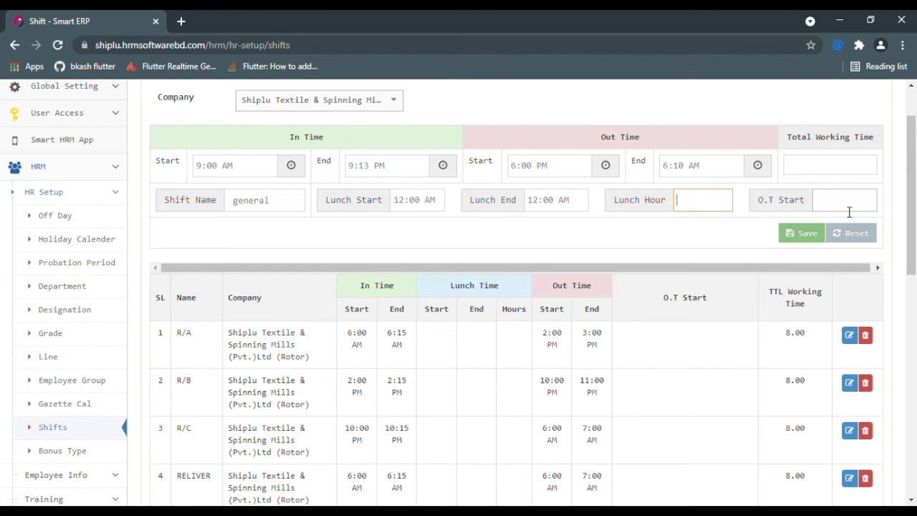
click(848, 212)
click(773, 225)
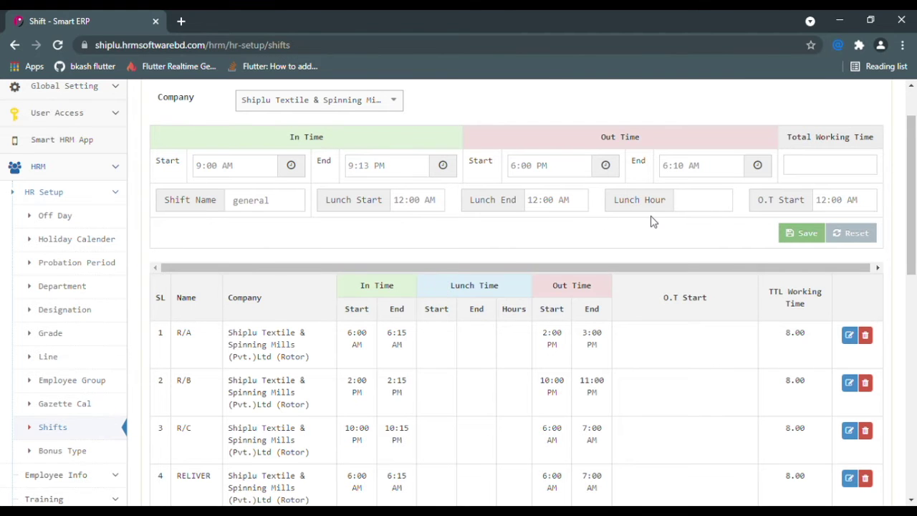
- Scroll through the existing shifts table, then go to the Bonus Type setup page
scroll(650, 219, down, 2)
scroll(531, 211, down, 2)
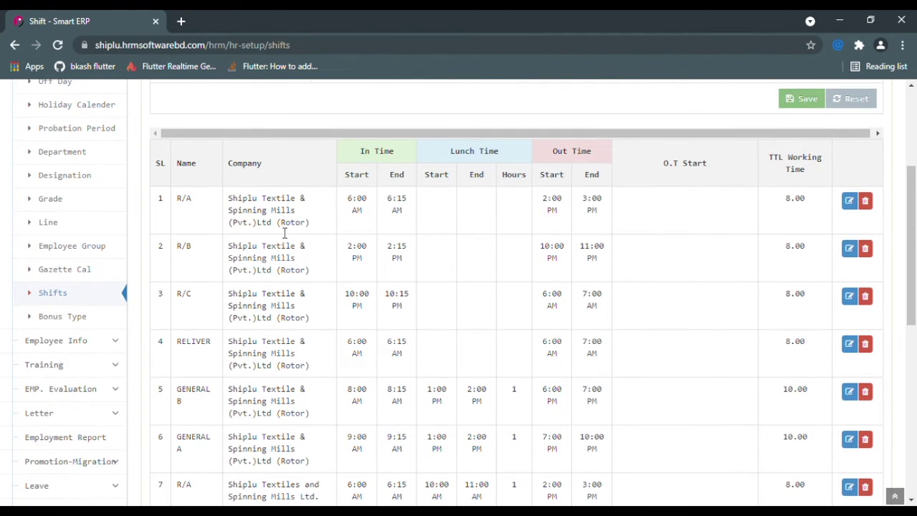
scroll(290, 229, down, 2)
scroll(287, 217, down, 2)
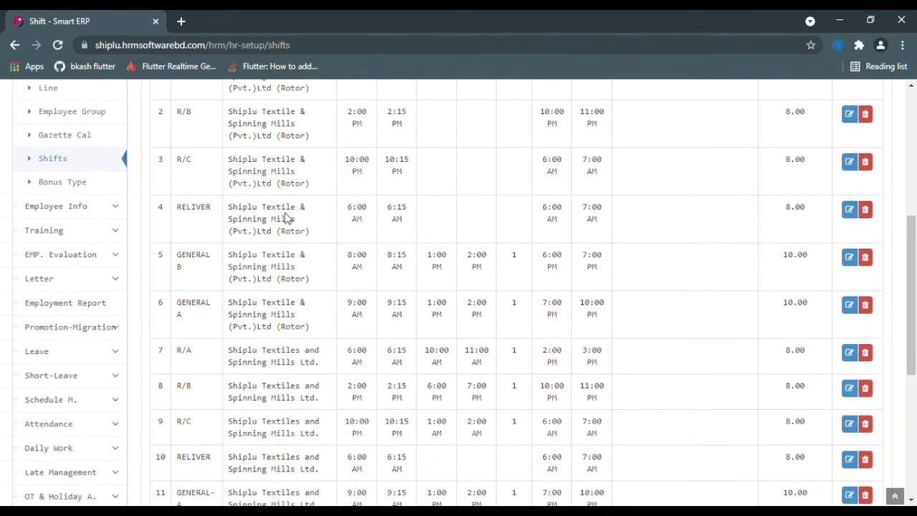
scroll(307, 258, down, 2)
scroll(316, 265, down, 2)
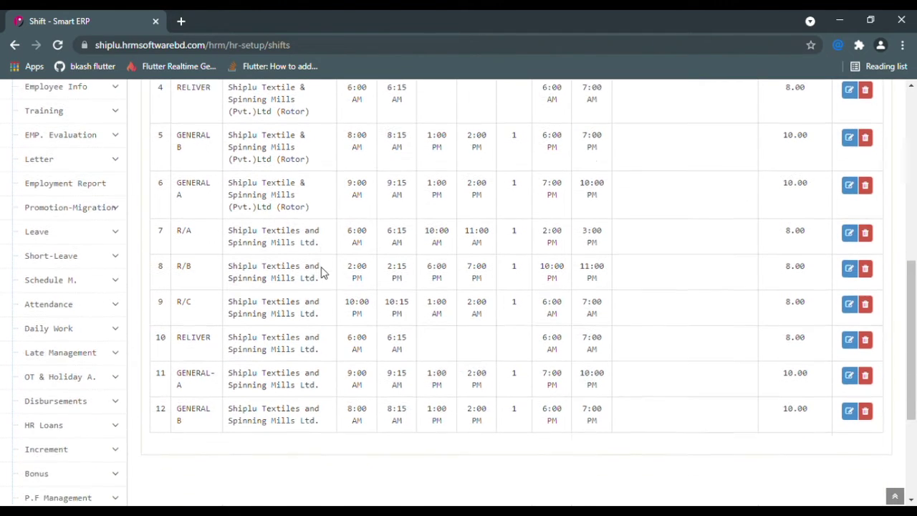
scroll(325, 270, up, 8)
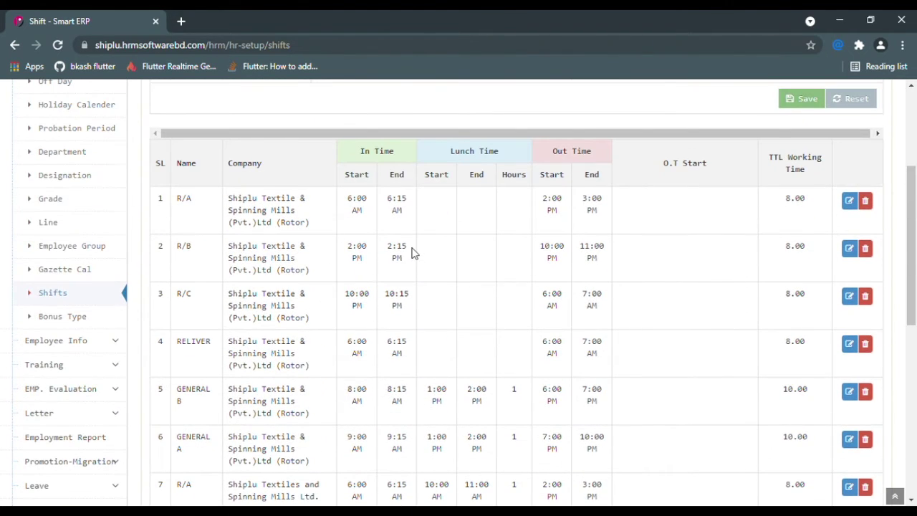
scroll(412, 252, up, 2)
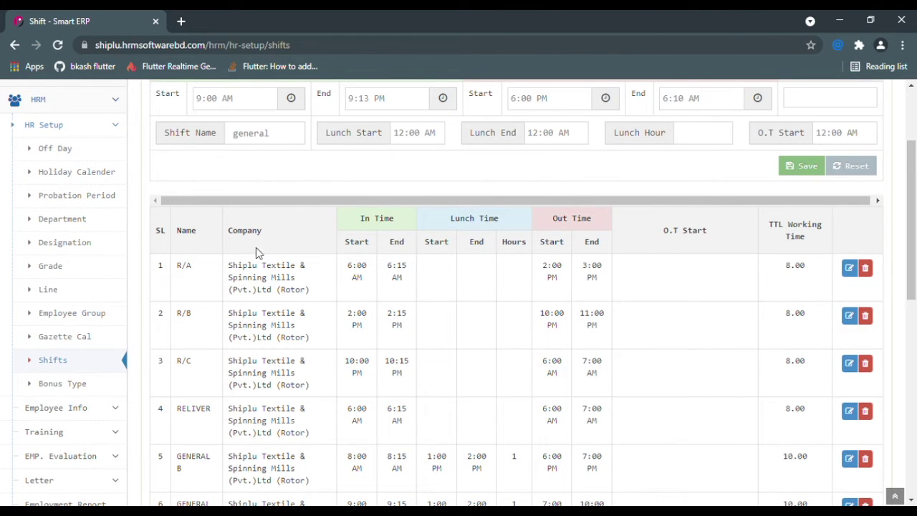
click(110, 383)
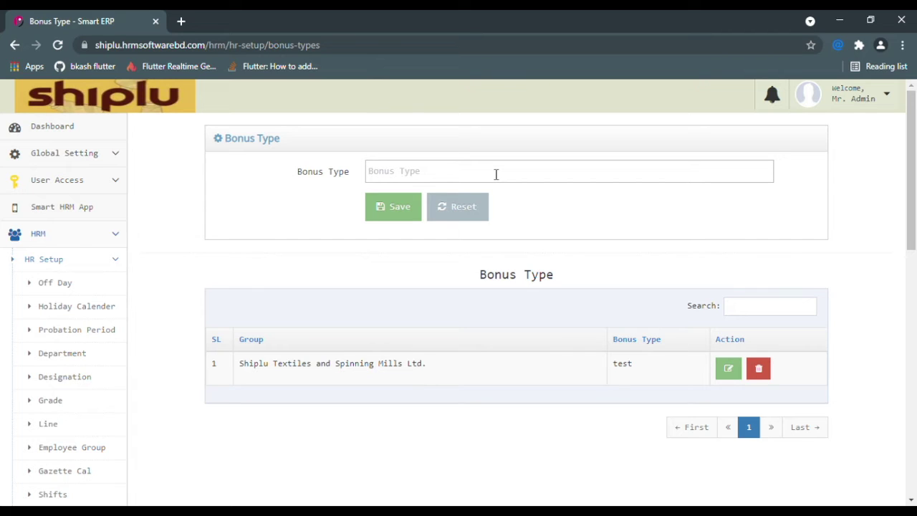
- Try the bonus type name field and Save on the Bonus Type page
click(495, 174)
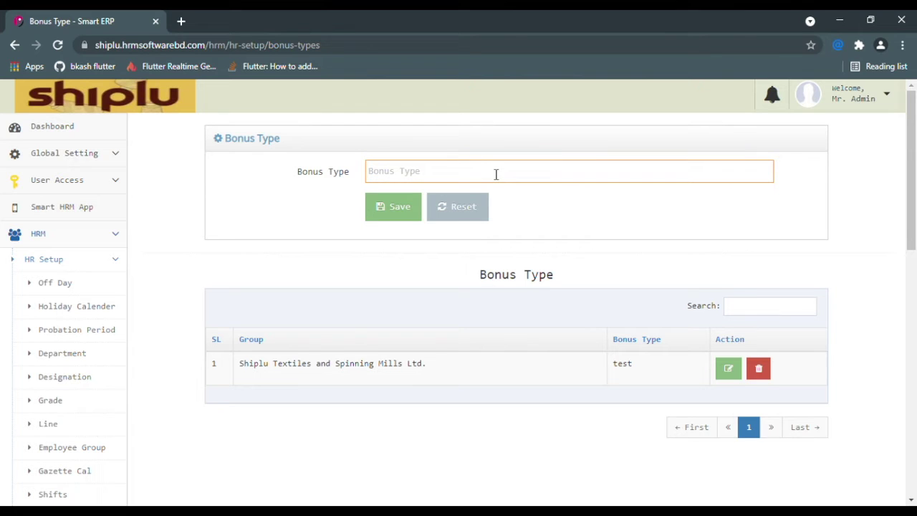
click(411, 219)
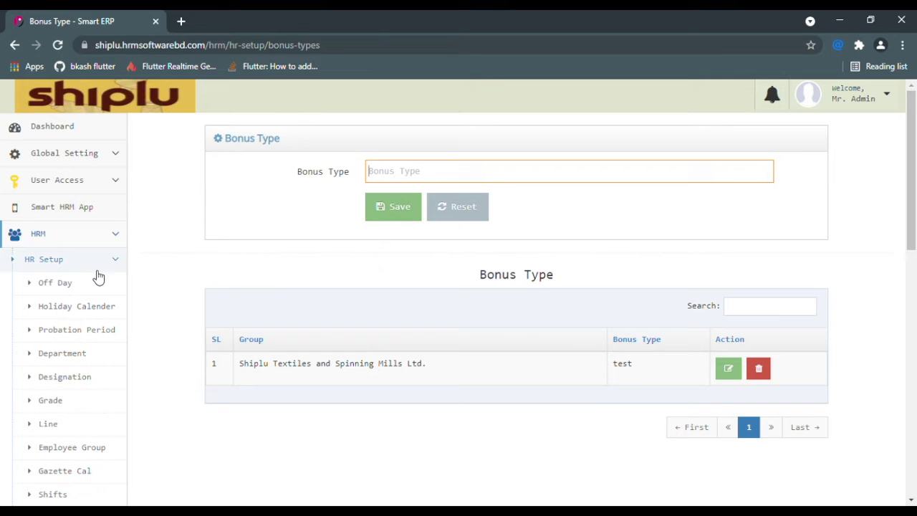
scroll(100, 287, down, 1)
scroll(90, 304, down, 1)
scroll(92, 342, up, 1)
- Collapse HR Setup, expand Employee Info and go to Add Employee
click(113, 194)
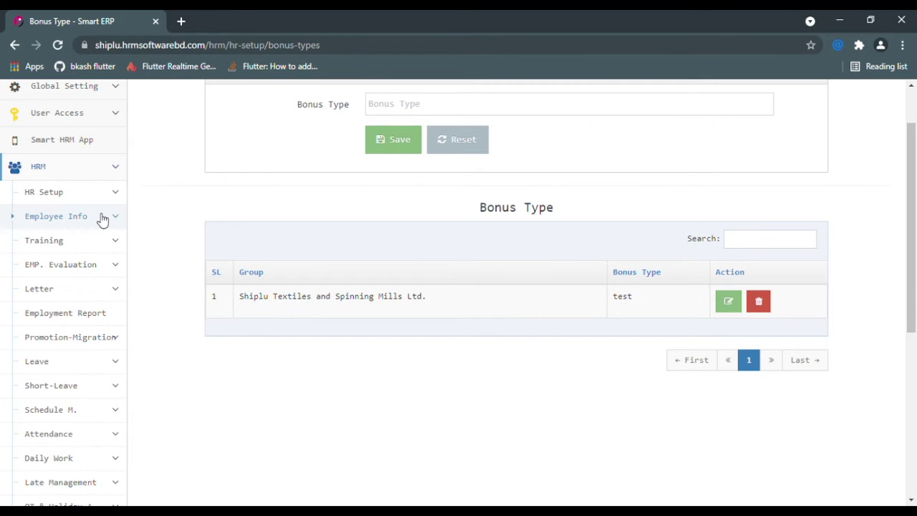
click(103, 218)
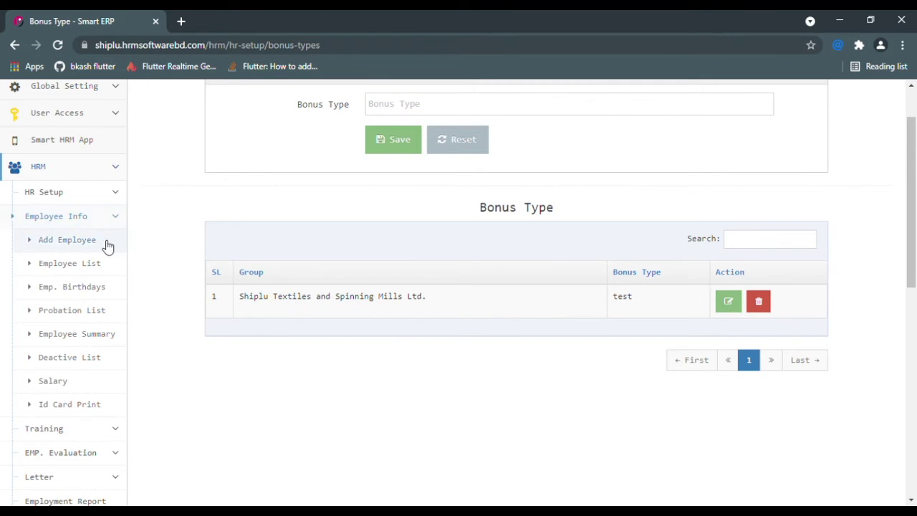
click(107, 246)
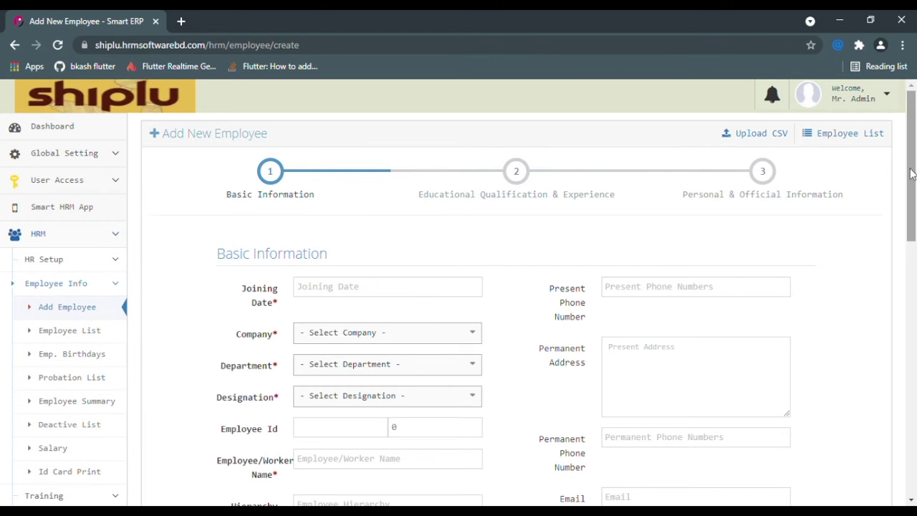
- Highlight the step labels Basic Information, Educational Qualification & Experience, and Personal & Official Information
scroll(737, 174, down, 2)
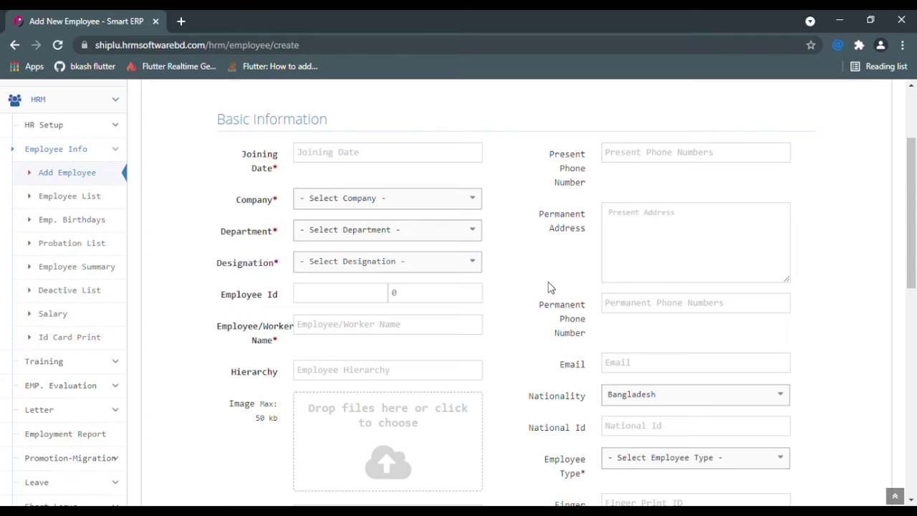
scroll(548, 286, up, 2)
drag(322, 197, 225, 197)
click(400, 215)
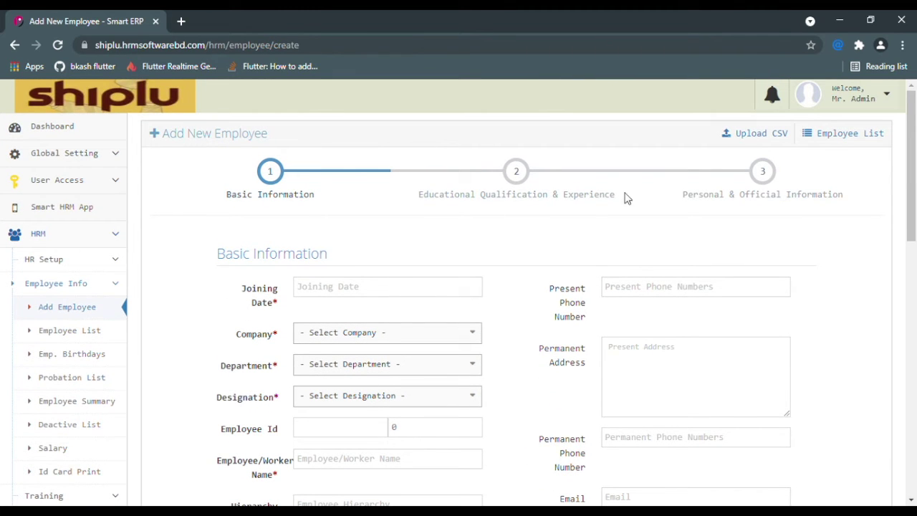
drag(629, 192, 414, 195)
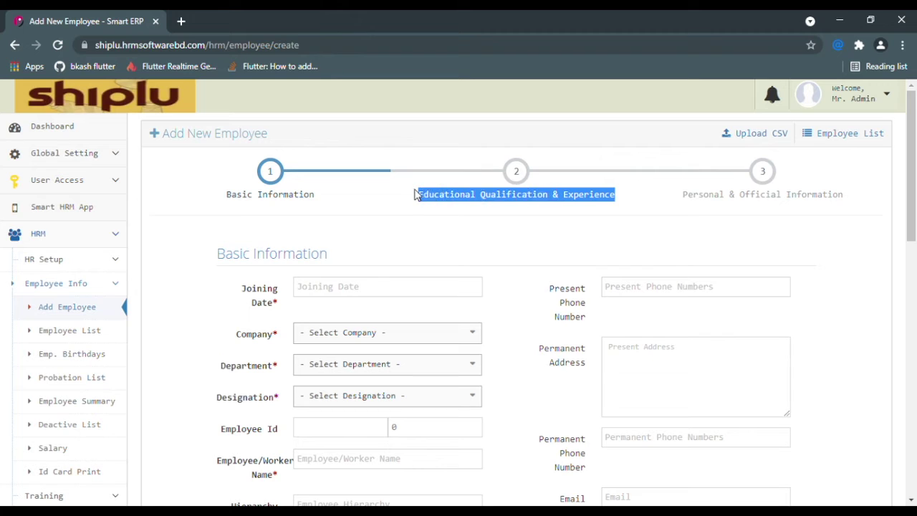
click(705, 209)
drag(870, 191, 648, 192)
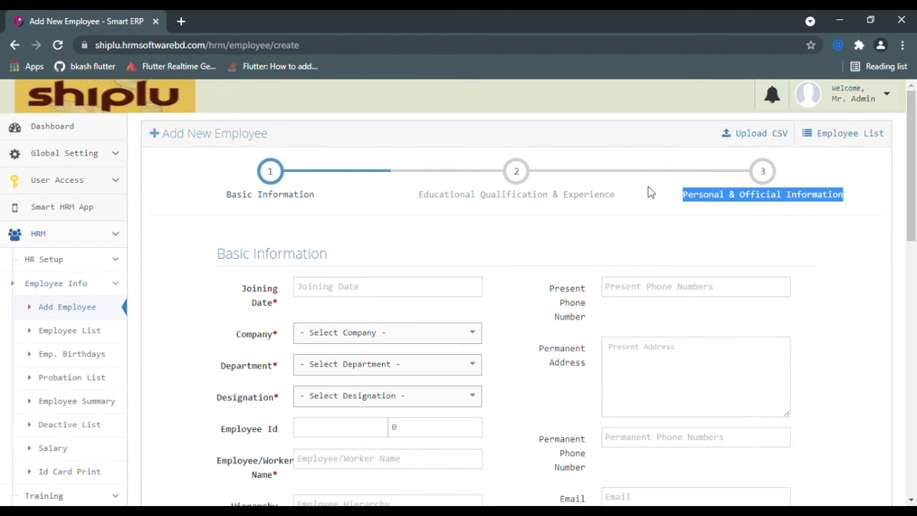
scroll(444, 276, down, 1)
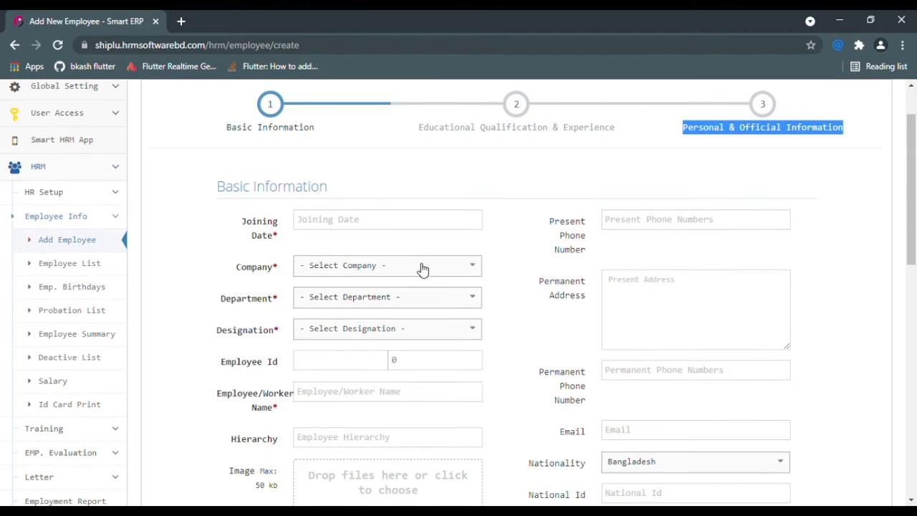
- Set joining date 2021-09-01, company Shiplu Textile, department Admin-2 and designation AMO-2
click(374, 223)
click(372, 285)
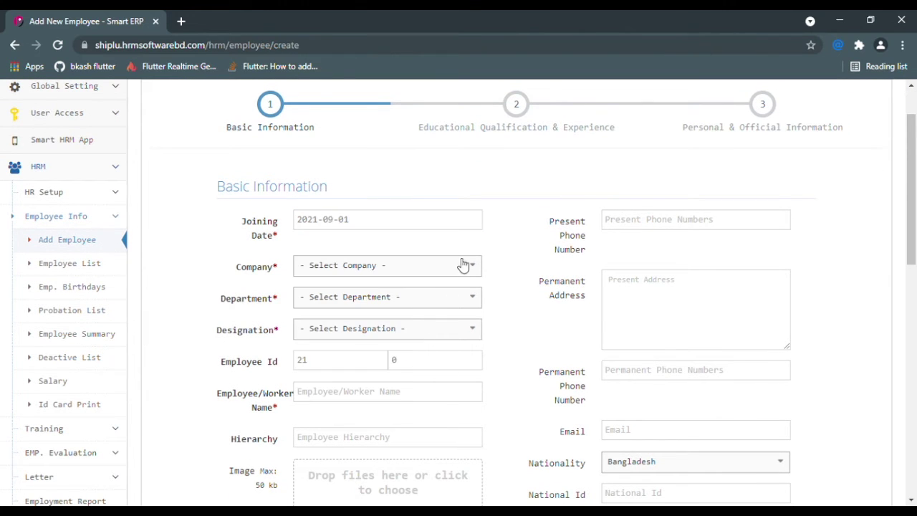
scroll(462, 258, down, 1)
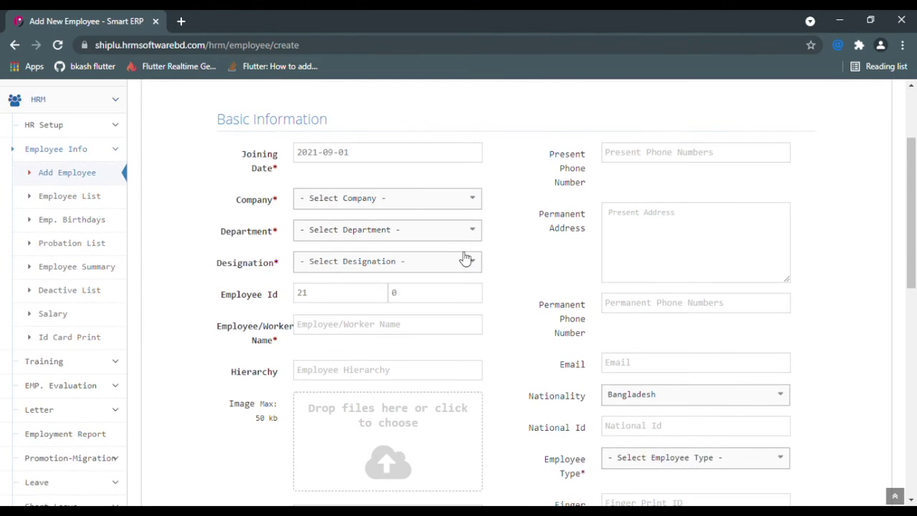
click(439, 207)
click(408, 263)
click(412, 232)
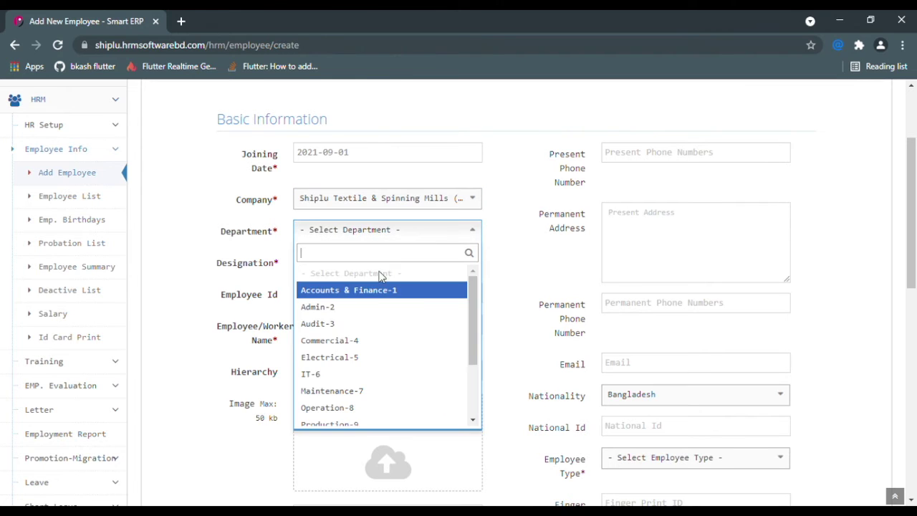
click(371, 309)
click(388, 264)
click(375, 339)
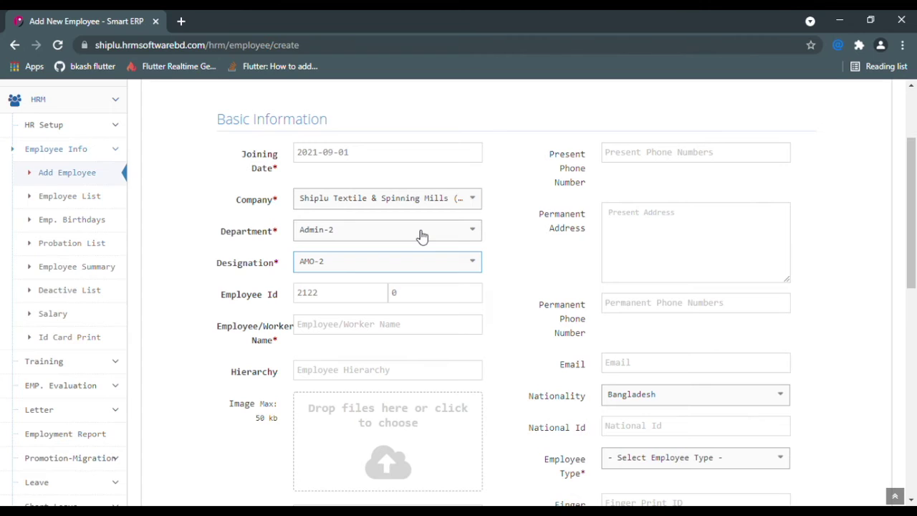
- Select the auto-generated employee id 21222 and its suffix 0001 to inspect them
drag(344, 301, 289, 299)
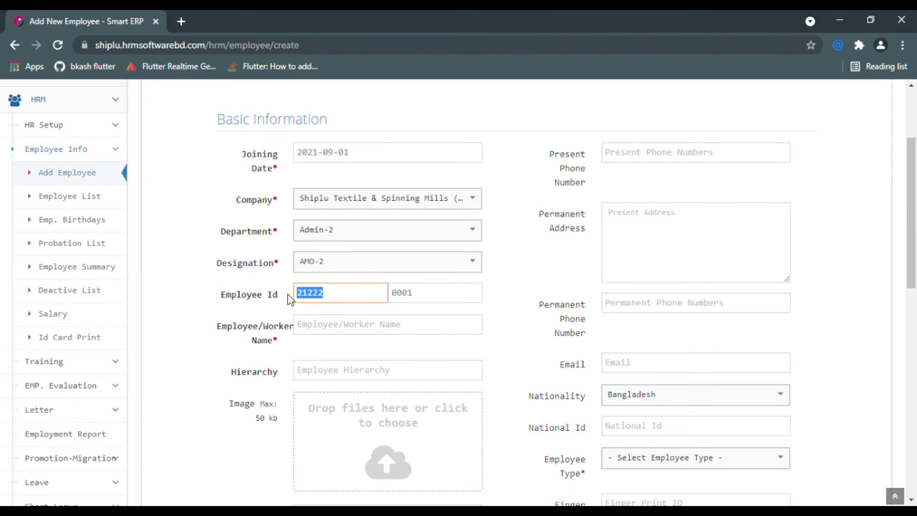
drag(438, 301, 391, 293)
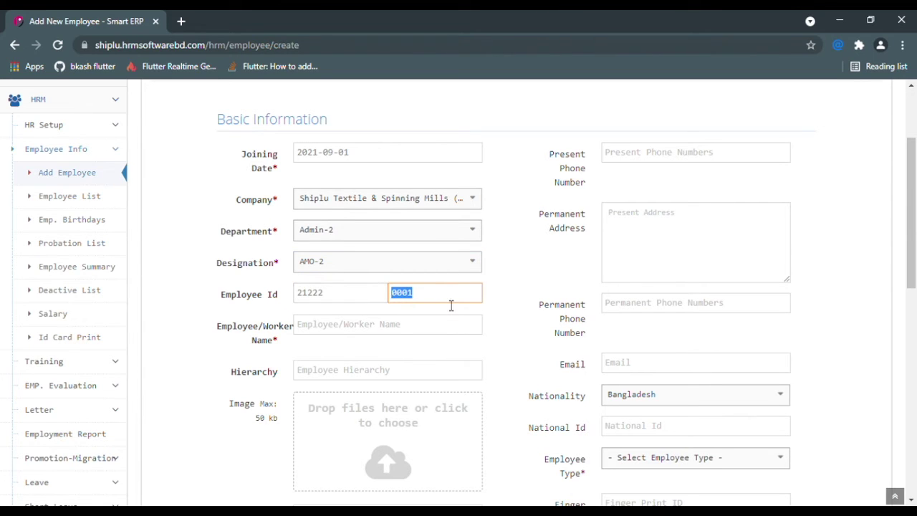
drag(370, 294, 272, 292)
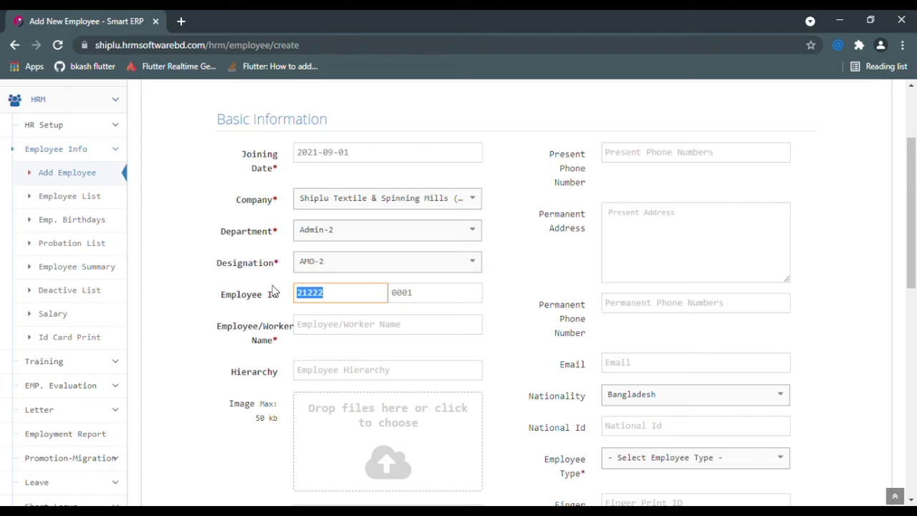
drag(426, 301, 395, 293)
- Clear the generated id and suffix, then enter employee ID 150 and given ID 0
click(357, 295)
key(BackSpace)
key(BackSpace)
key(BackSpace)
key(BackSpace)
key(BackSpace)
click(441, 299)
key(BackSpace)
key(BackSpace)
key(BackSpace)
key(BackSpace)
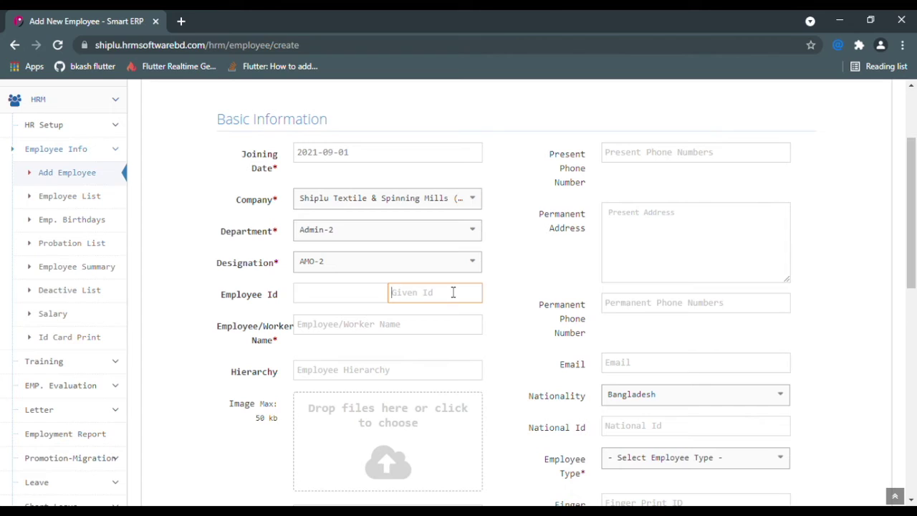
click(369, 299)
text(150)
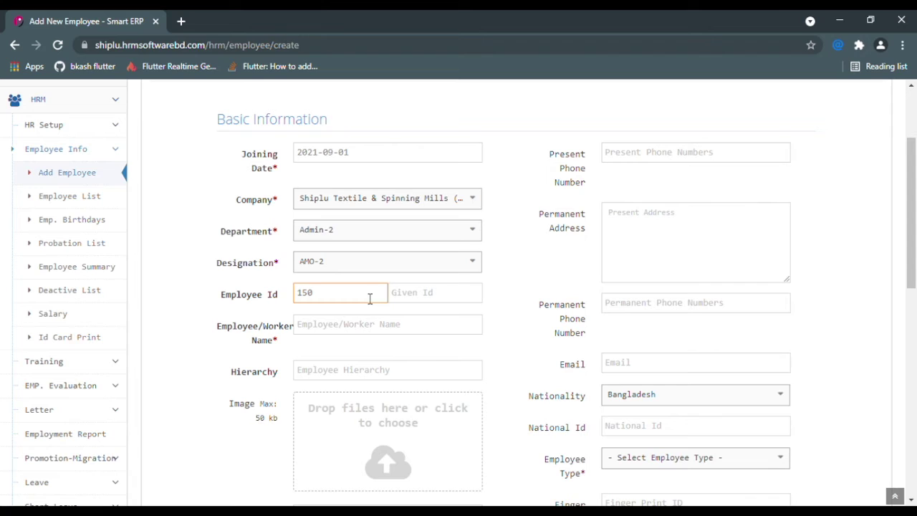
click(436, 302)
text(0)
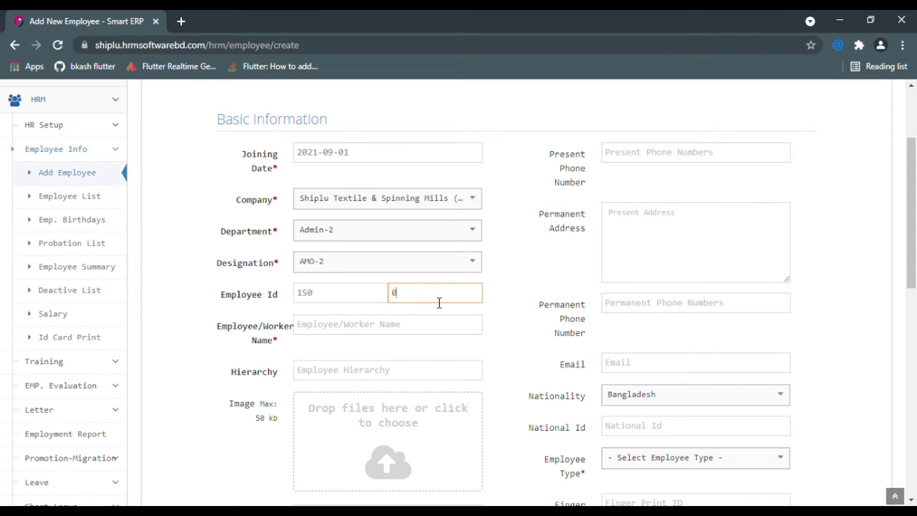
- Replace those with employee ID 1 and given ID 0
click(358, 303)
key(BackSpace)
key(BackSpace)
key(BackSpace)
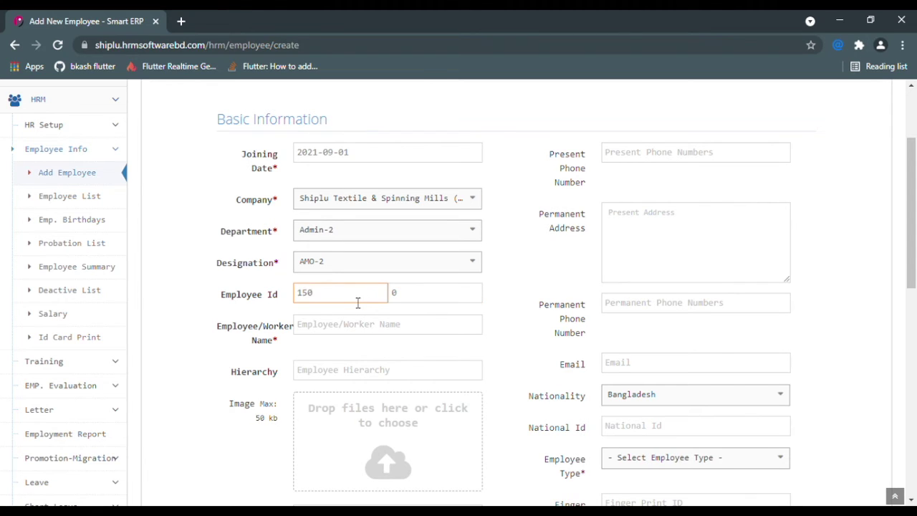
click(415, 305)
key(BackSpace)
click(367, 300)
text(1)
click(442, 298)
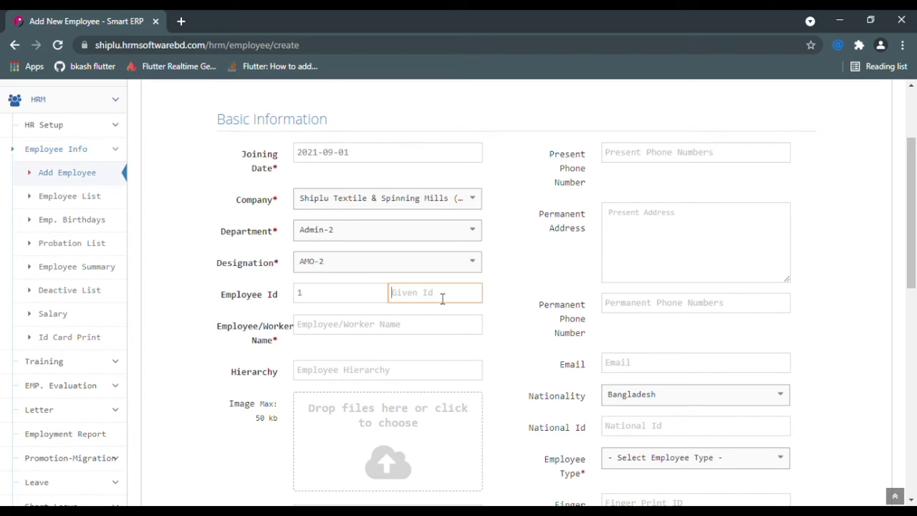
text(0)
scroll(504, 291, down, 1)
scroll(440, 303, down, 1)
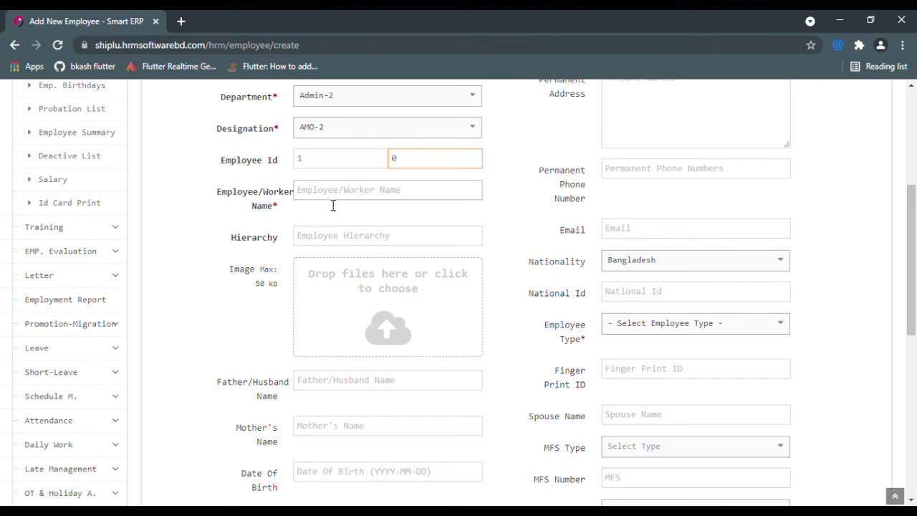
scroll(336, 207, down, 1)
scroll(383, 283, down, 1)
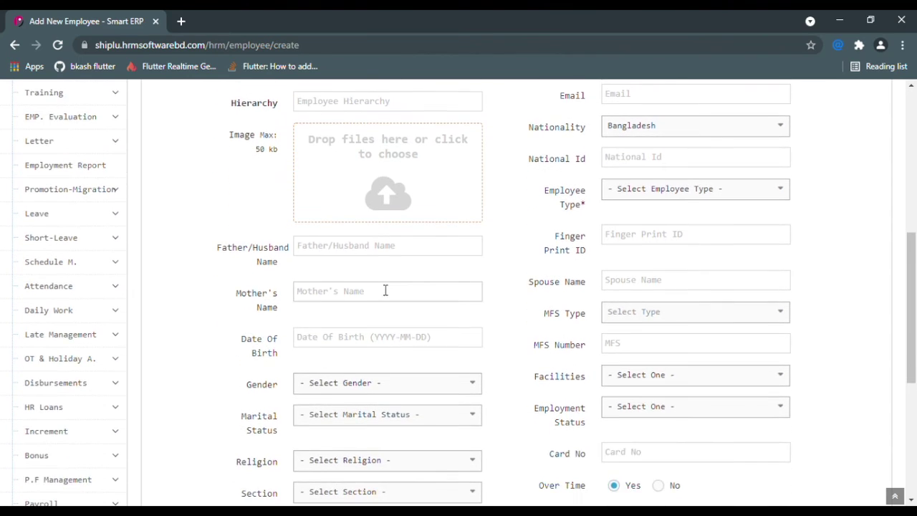
scroll(384, 290, down, 1)
scroll(359, 265, down, 1)
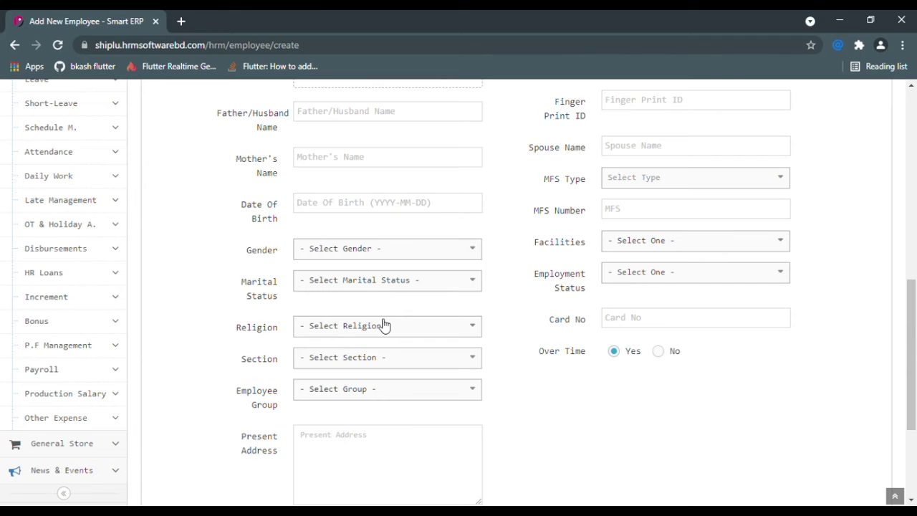
scroll(379, 390, down, 1)
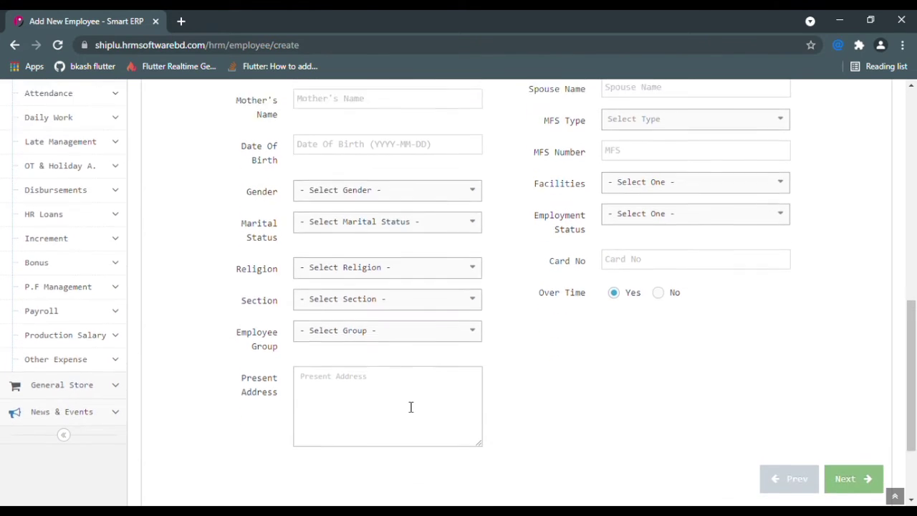
scroll(430, 394, up, 4)
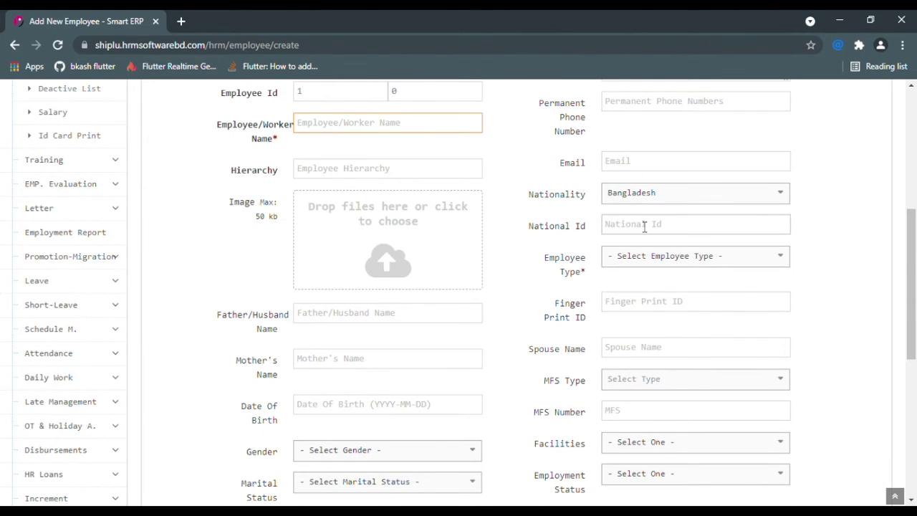
scroll(675, 209, up, 2)
scroll(675, 209, up, 3)
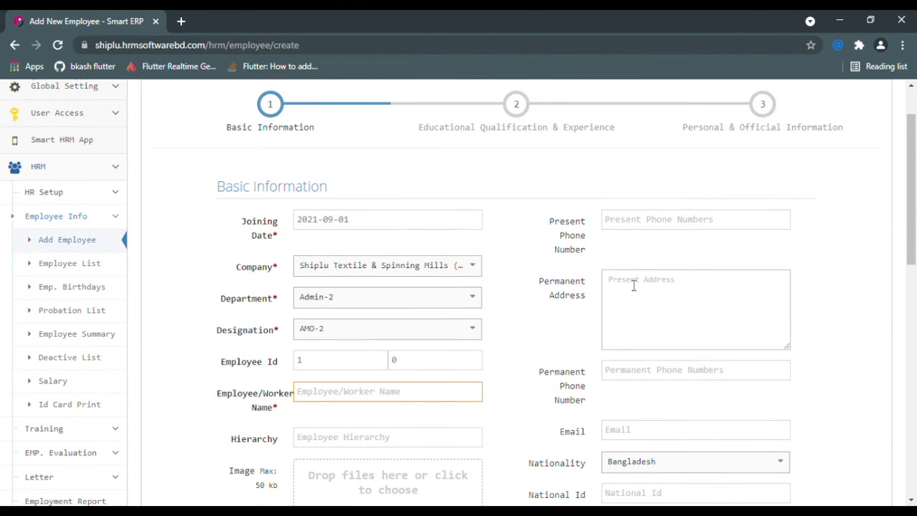
scroll(633, 285, down, 4)
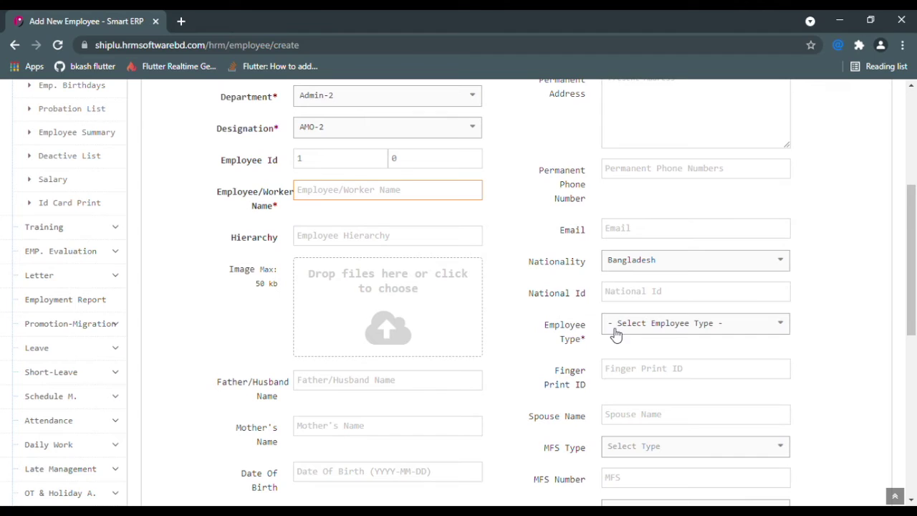
- Choose Production from the Employee Type dropdown
click(671, 336)
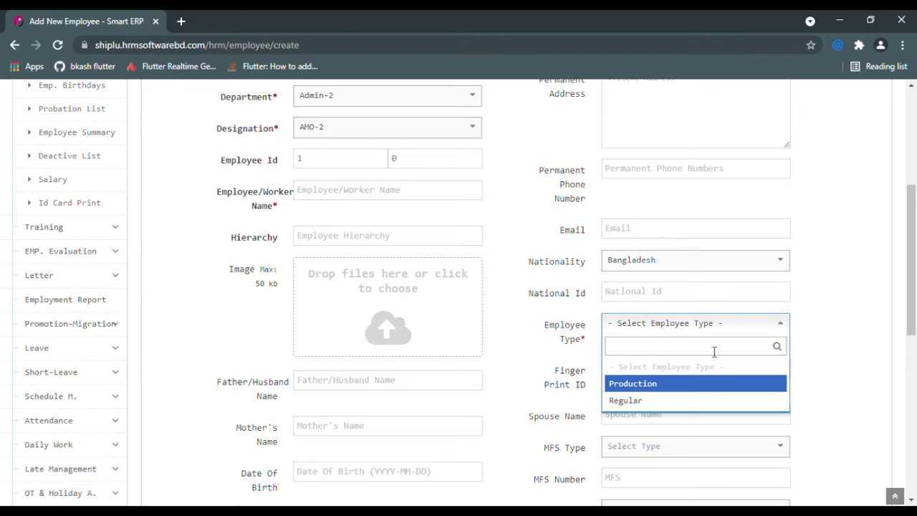
click(654, 391)
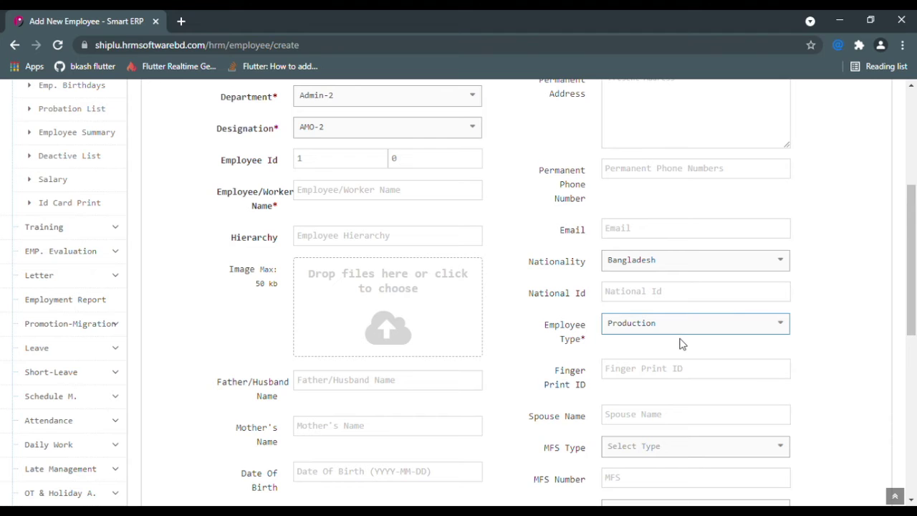
scroll(681, 343, down, 1)
drag(543, 304, 594, 318)
click(617, 324)
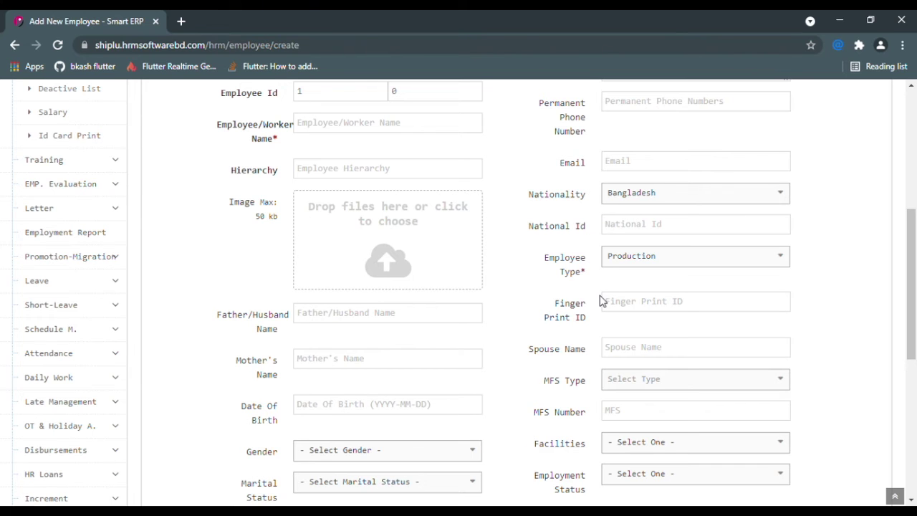
- Check the given ID and Finger Print ID fields on the Basic Information form
scroll(600, 301, up, 2)
drag(350, 234, 293, 227)
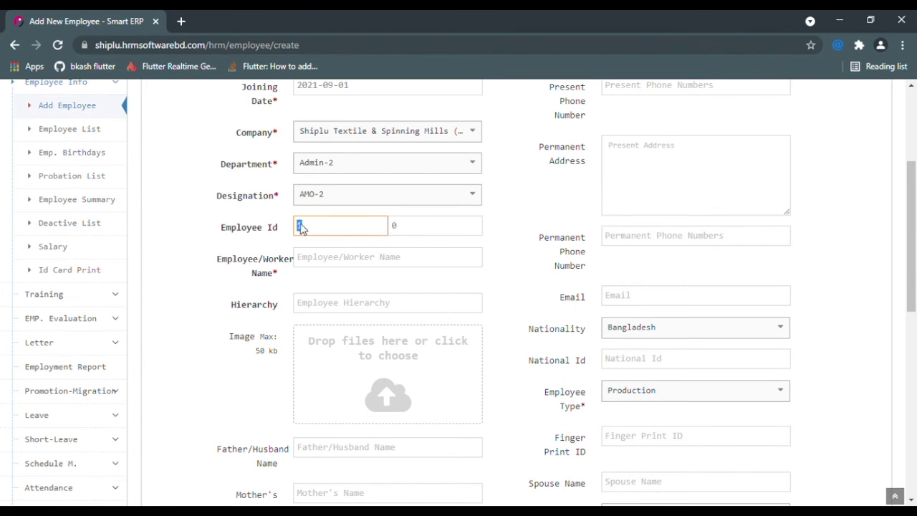
click(419, 229)
scroll(483, 243, down, 2)
click(656, 307)
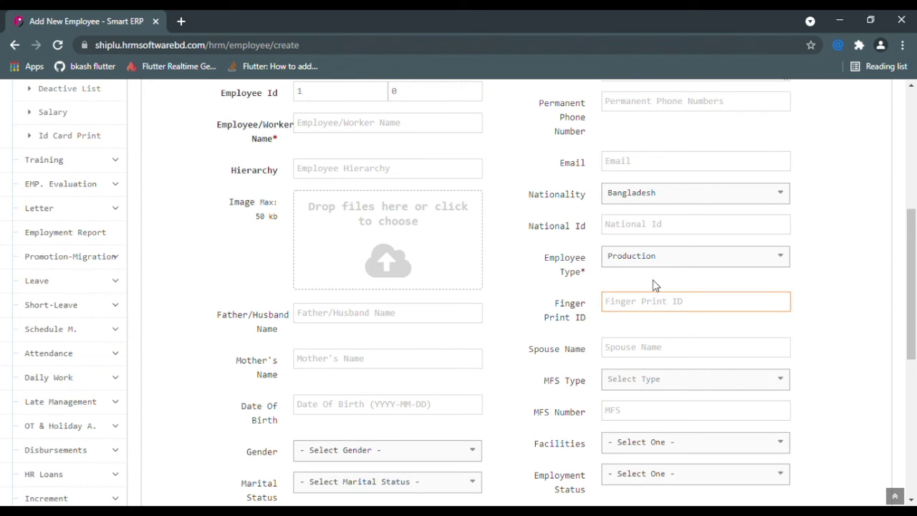
scroll(286, 172, up, 1)
click(311, 152)
scroll(709, 344, down, 1)
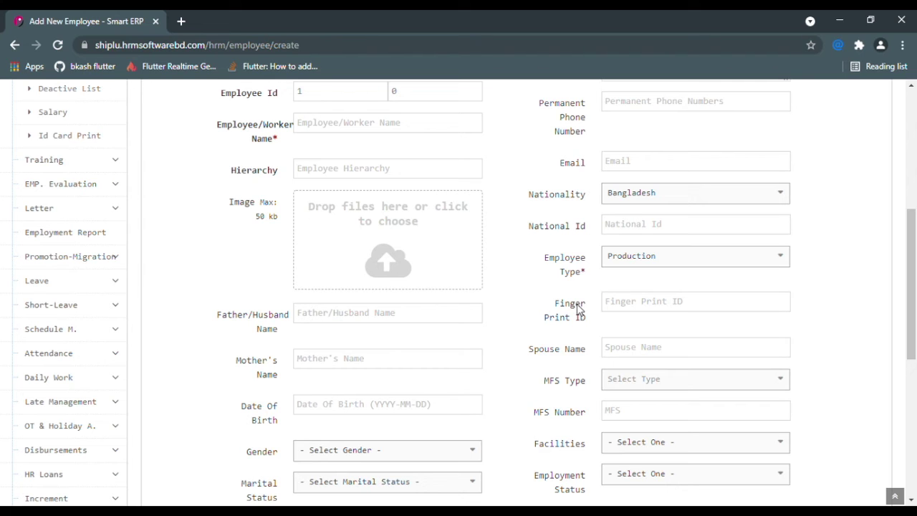
scroll(630, 308, down, 1)
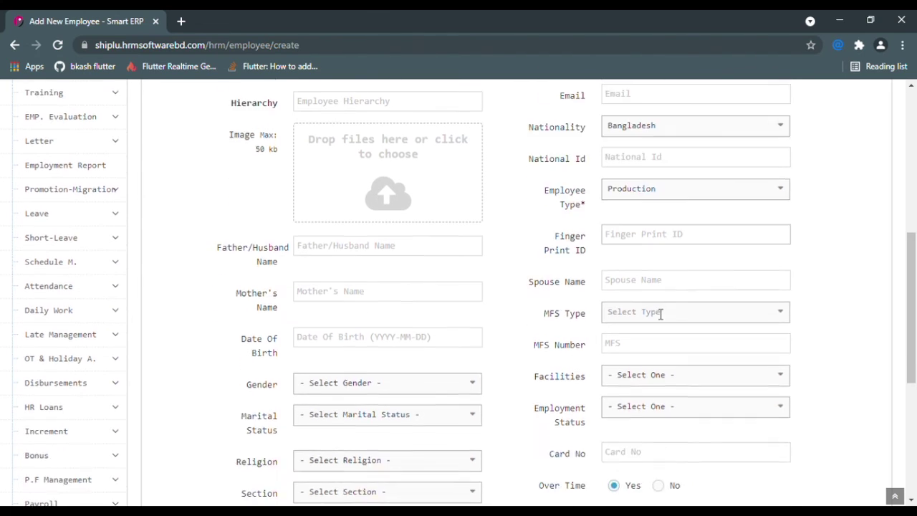
drag(540, 235, 594, 252)
click(630, 274)
- Look over the Employment Status and Facilities choices without changes, then continue to step 2
scroll(666, 373, down, 1)
click(668, 342)
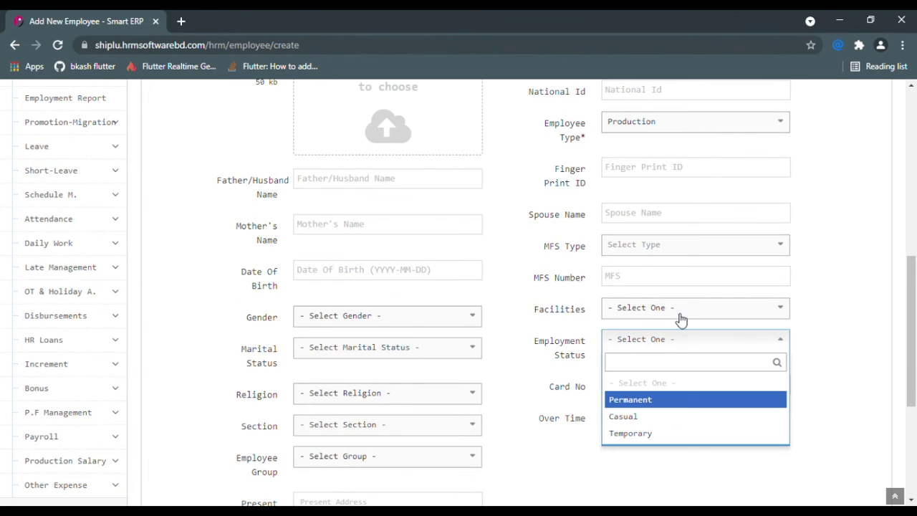
click(680, 318)
click(678, 436)
scroll(821, 413, down, 2)
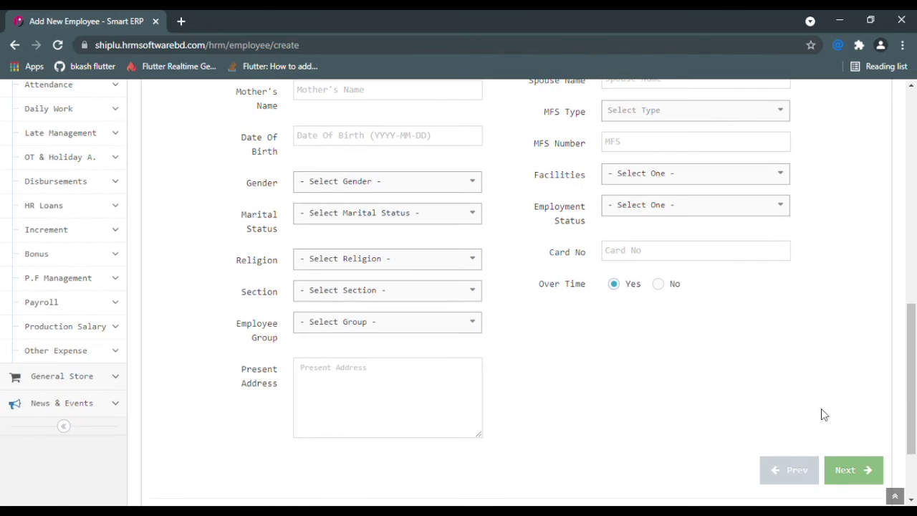
click(859, 462)
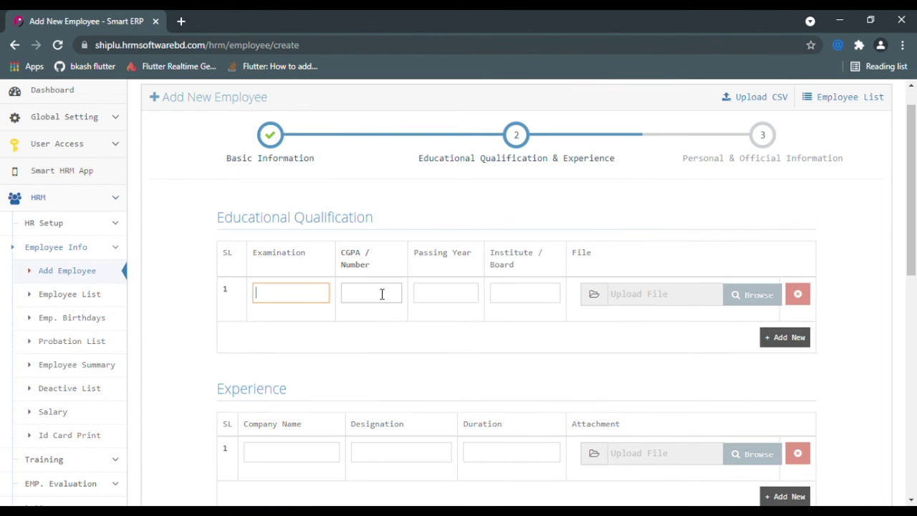
- Go through the Examination, CGPA / Number, Passing Year and Institute / Board fields
drag(412, 158, 598, 174)
click(651, 181)
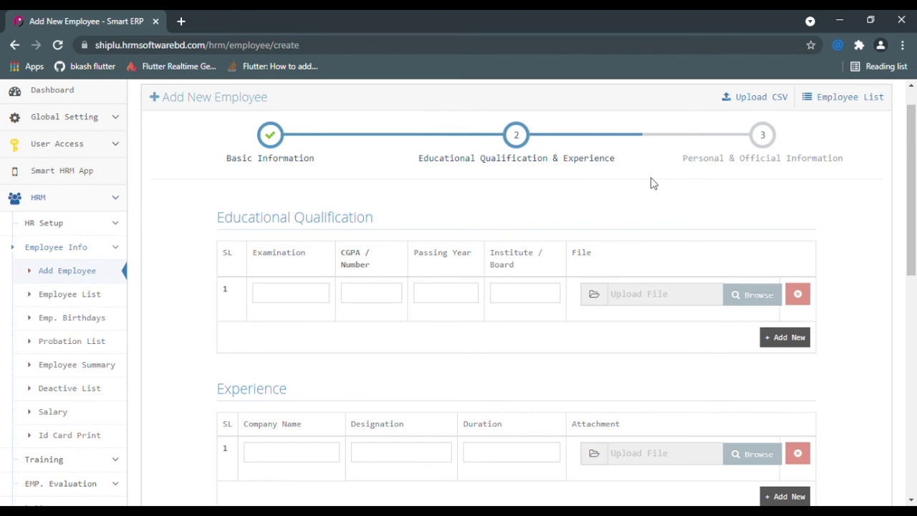
click(294, 295)
click(383, 301)
click(464, 301)
click(532, 304)
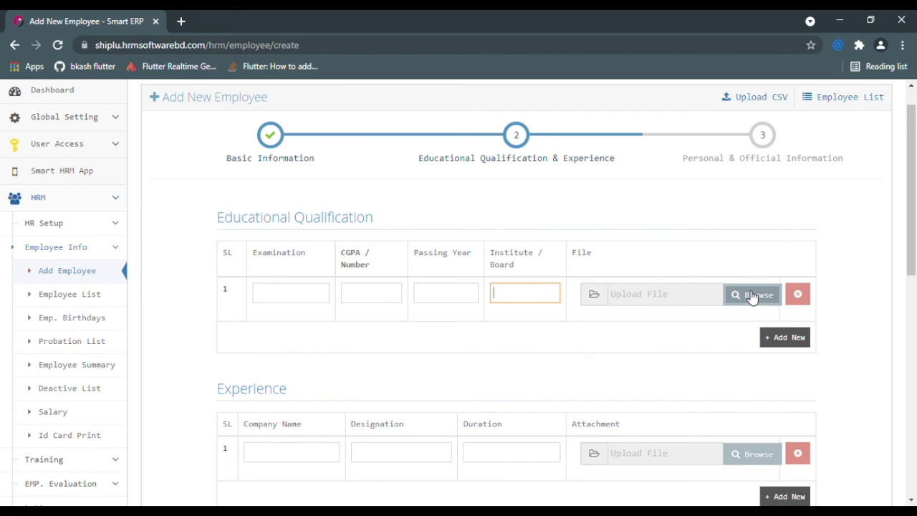
- Go through the experience Company Name and Designation fields, then continue to step 3
scroll(331, 408, down, 1)
click(311, 386)
click(390, 388)
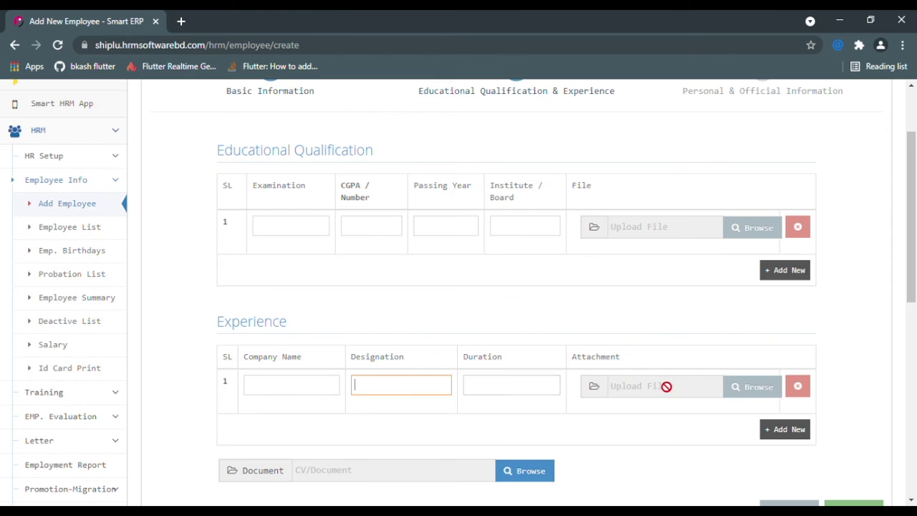
scroll(666, 386, down, 1)
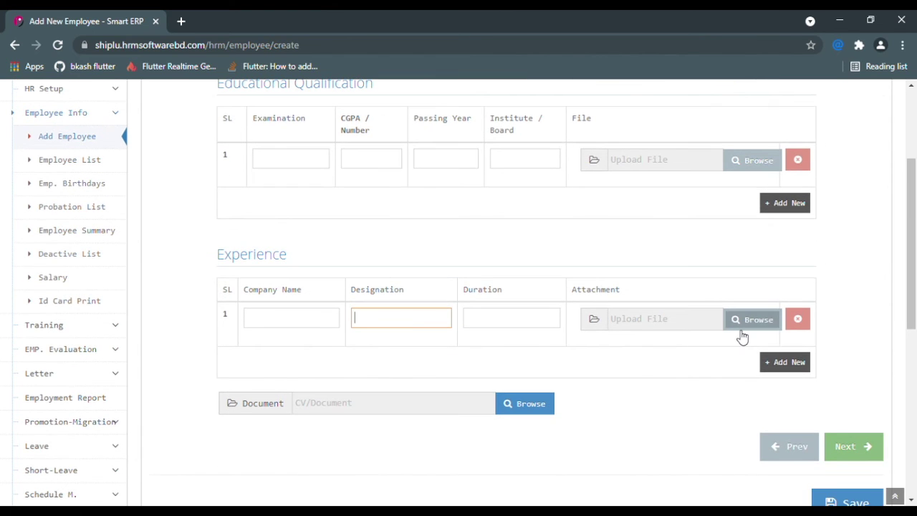
scroll(742, 337, down, 1)
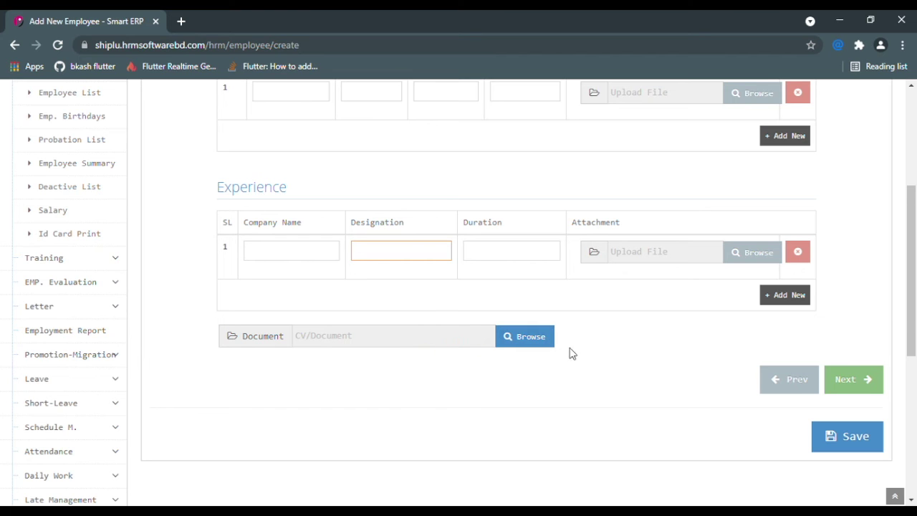
click(868, 380)
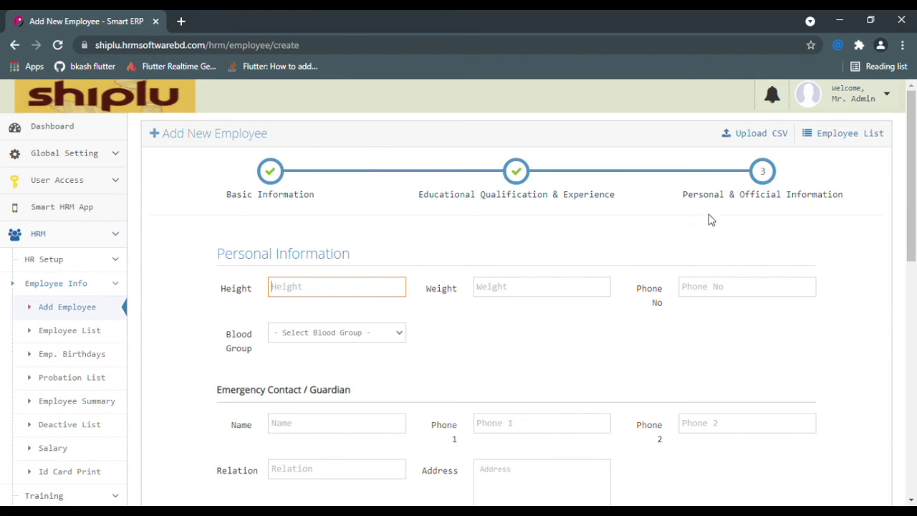
- Save the new employee's Personal & Official Information step
drag(672, 203, 851, 207)
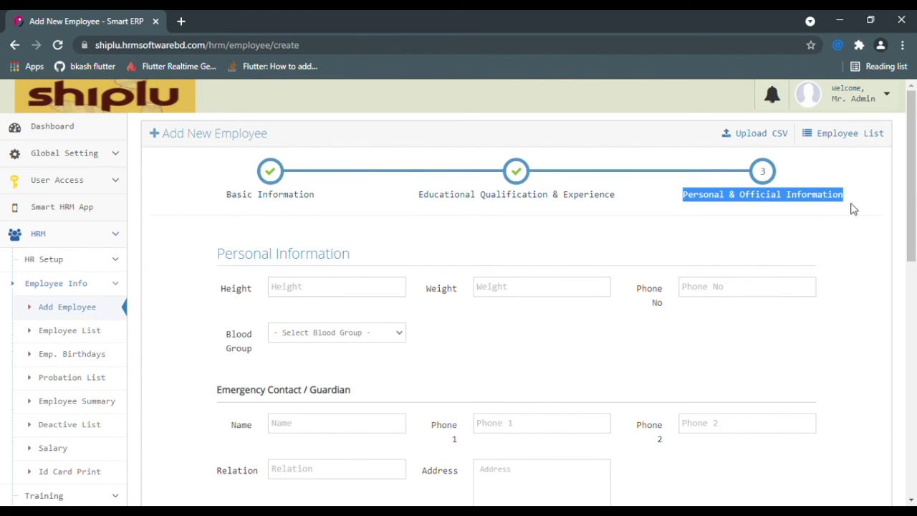
click(844, 247)
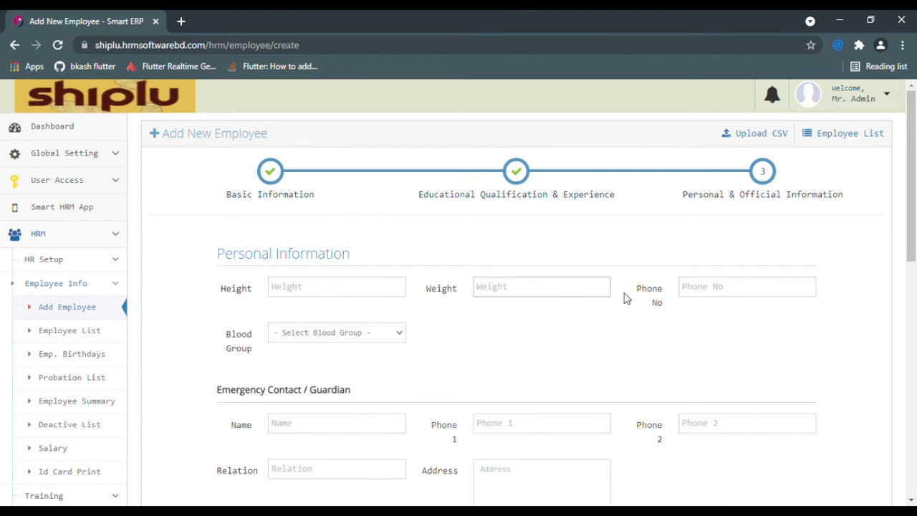
scroll(530, 333, down, 1)
scroll(380, 344, down, 3)
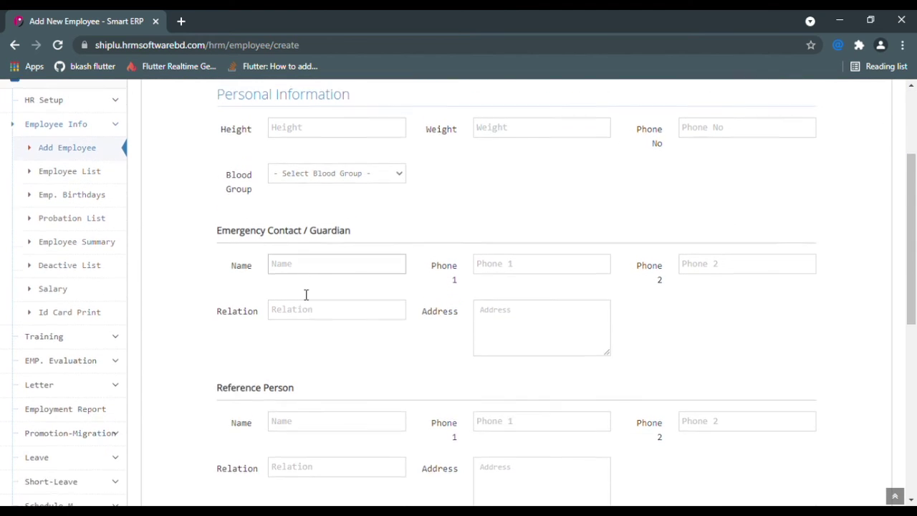
scroll(358, 339, down, 1)
scroll(536, 356, down, 1)
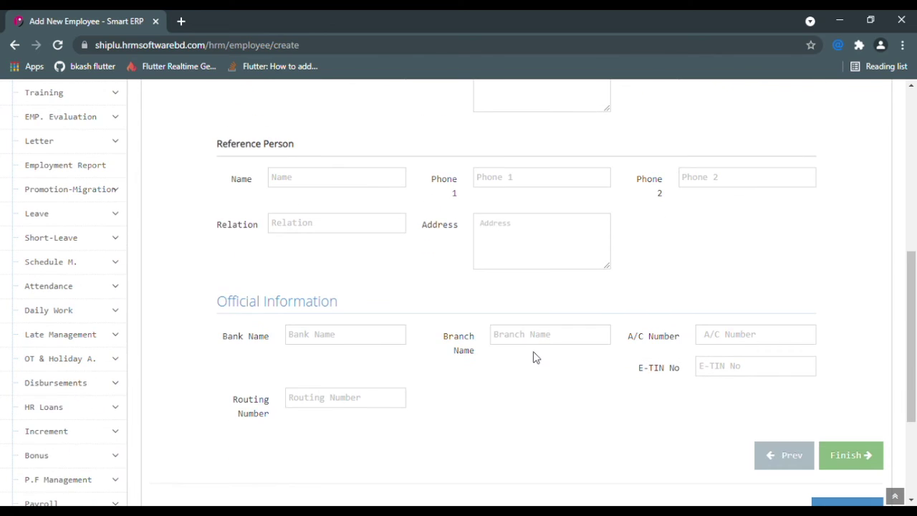
scroll(644, 379, down, 1)
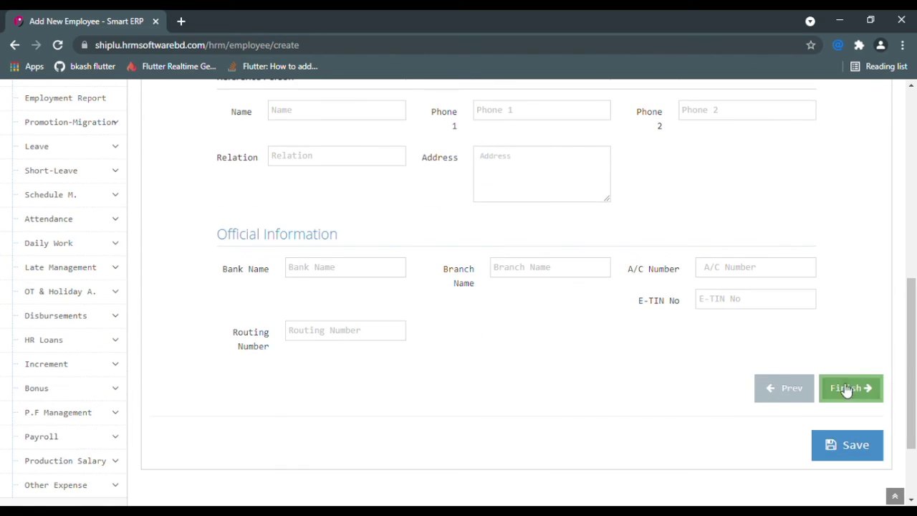
click(850, 454)
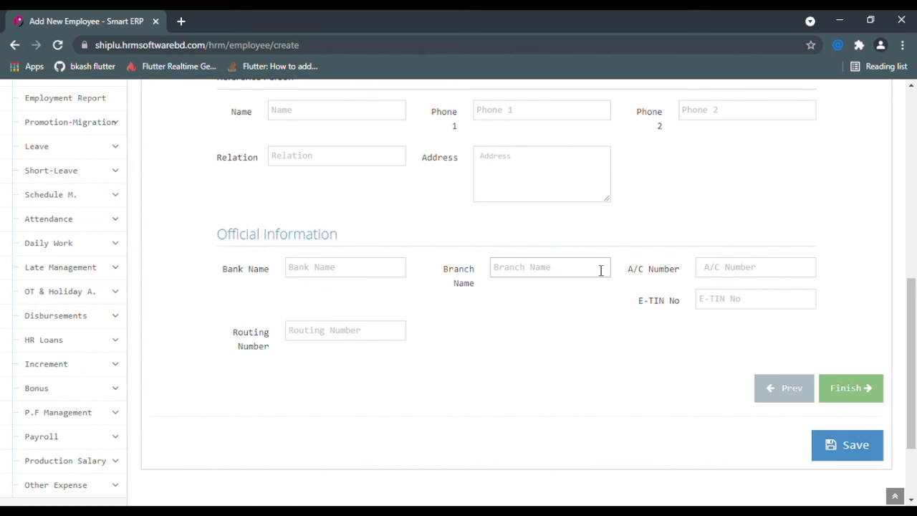
- Go to the Employee List from the sidebar
scroll(600, 269, up, 1)
scroll(600, 270, up, 1)
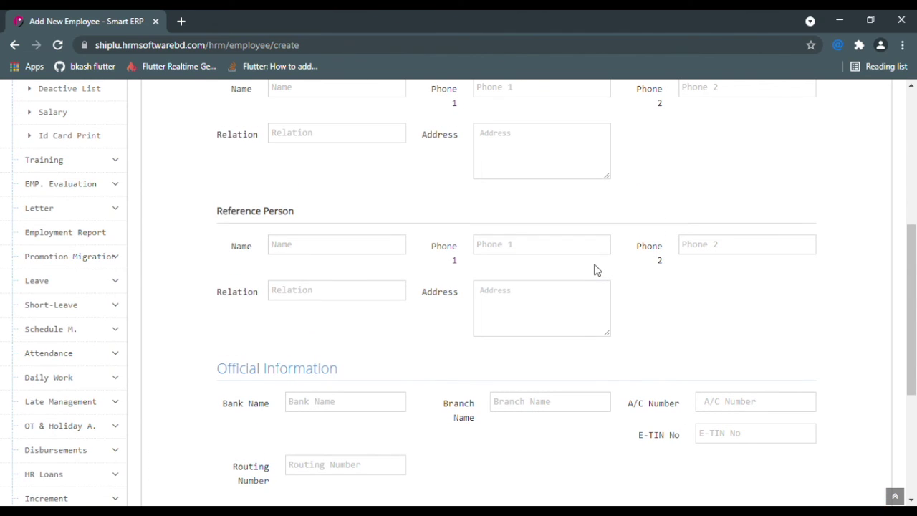
scroll(594, 269, up, 4)
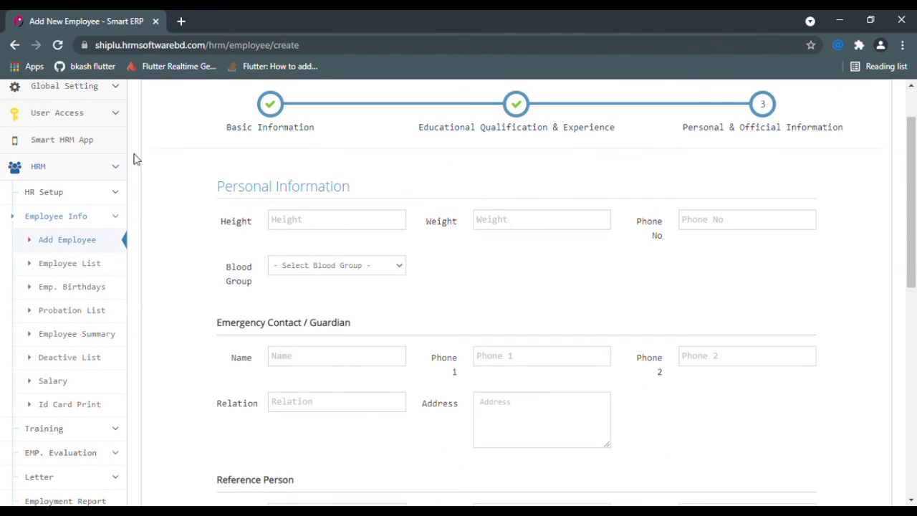
click(102, 266)
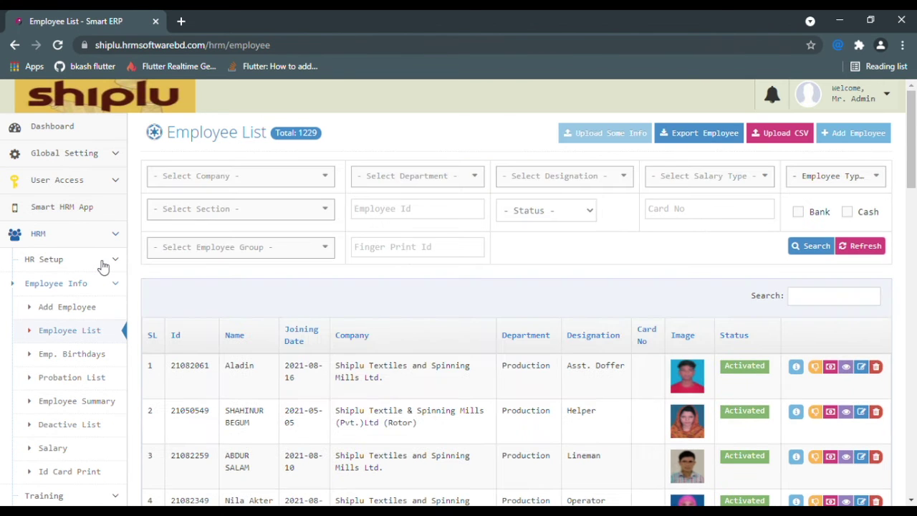
- Scroll down the table of 1229 employees and back up to the top
scroll(436, 313, down, 8)
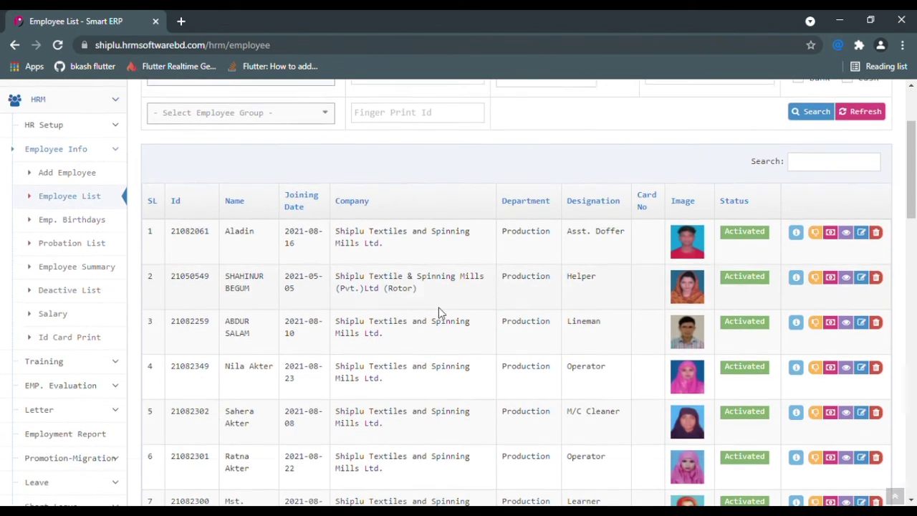
scroll(439, 313, down, 9)
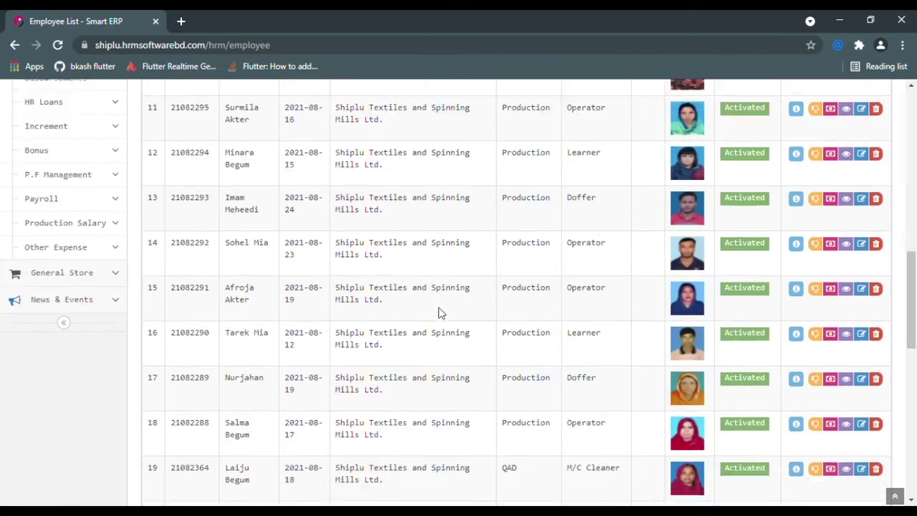
scroll(489, 323, up, 13)
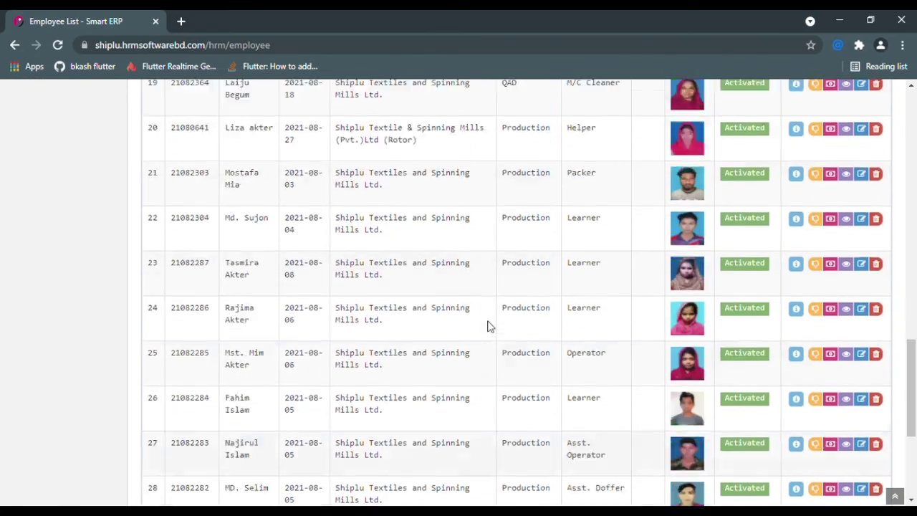
scroll(795, 179, up, 3)
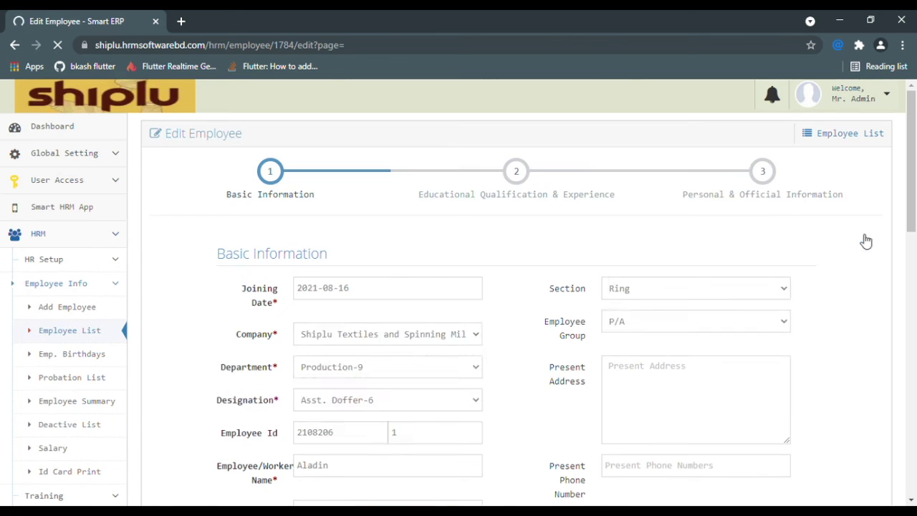
click(382, 285)
click(651, 292)
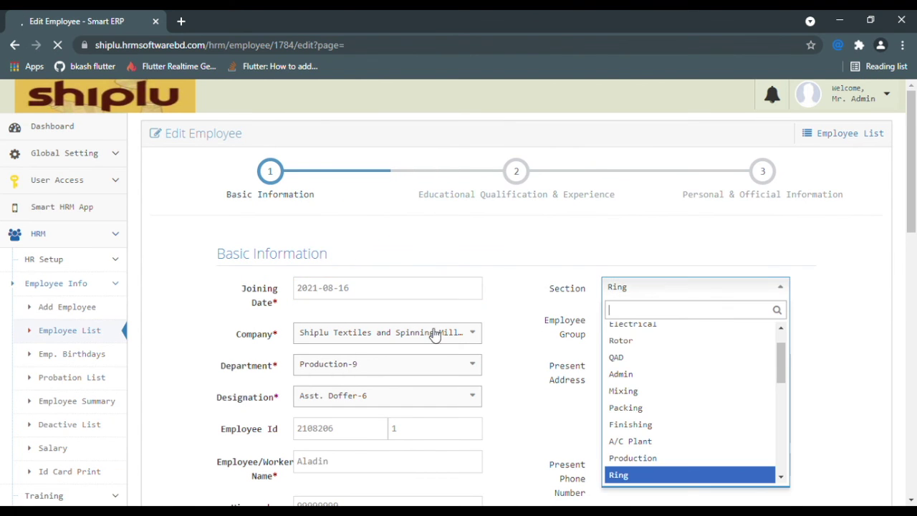
scroll(798, 429, down, 10)
scroll(797, 430, down, 1)
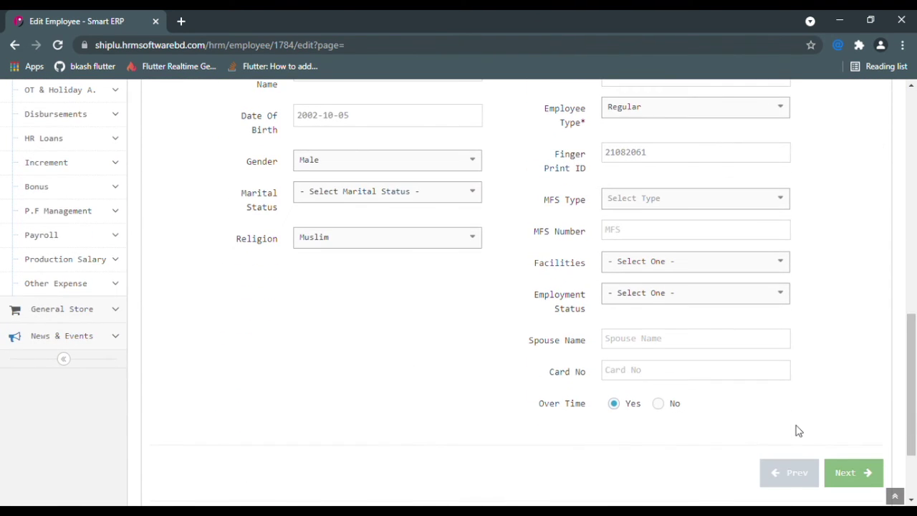
scroll(798, 430, up, 11)
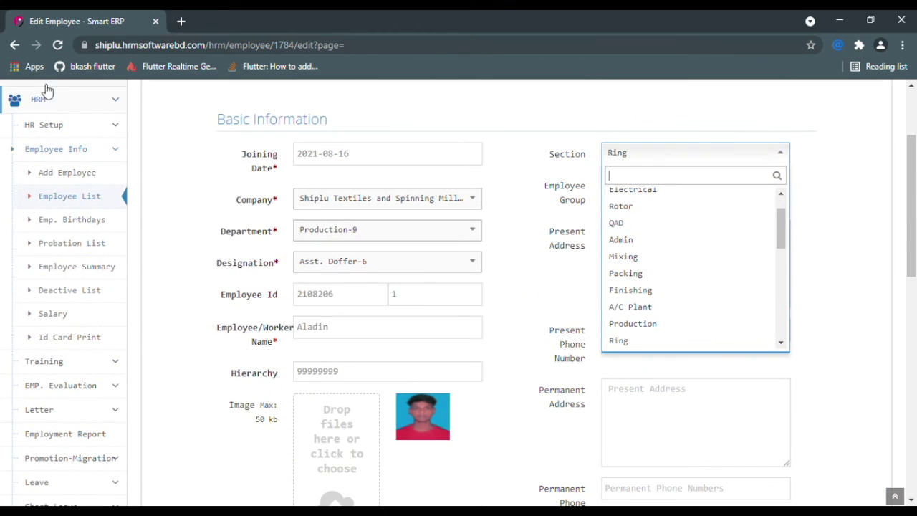
click(14, 45)
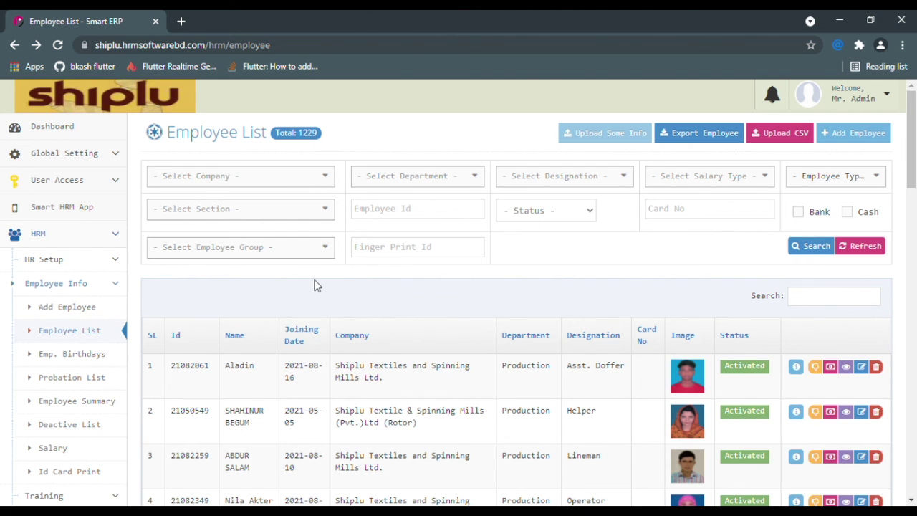
- Filter the employee list by the Rotor mill company and search
click(308, 183)
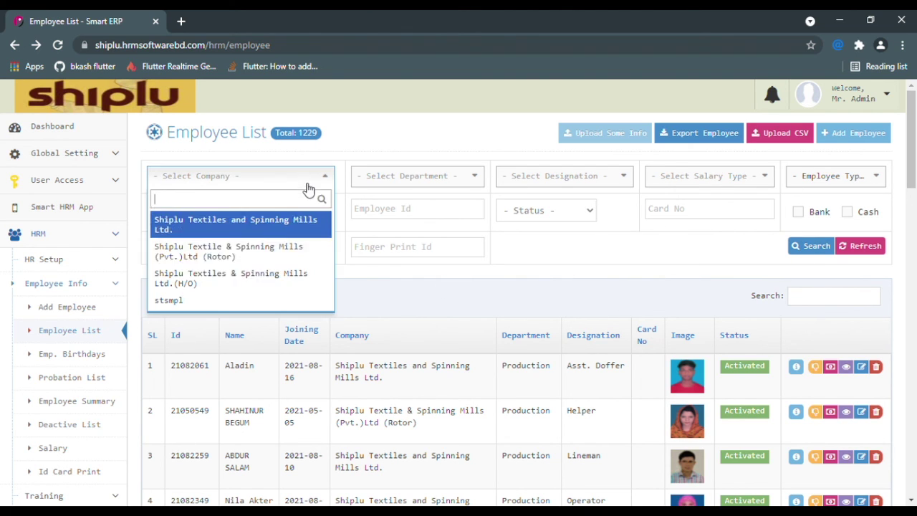
click(256, 264)
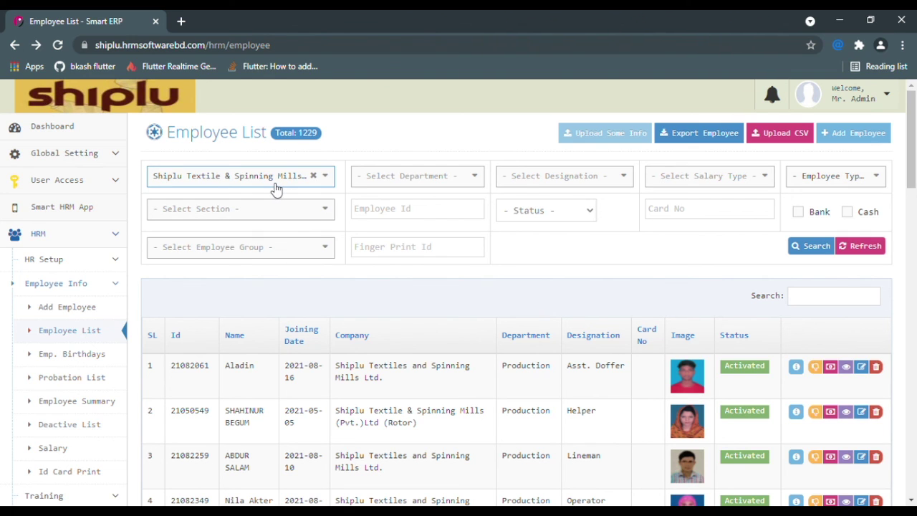
click(811, 247)
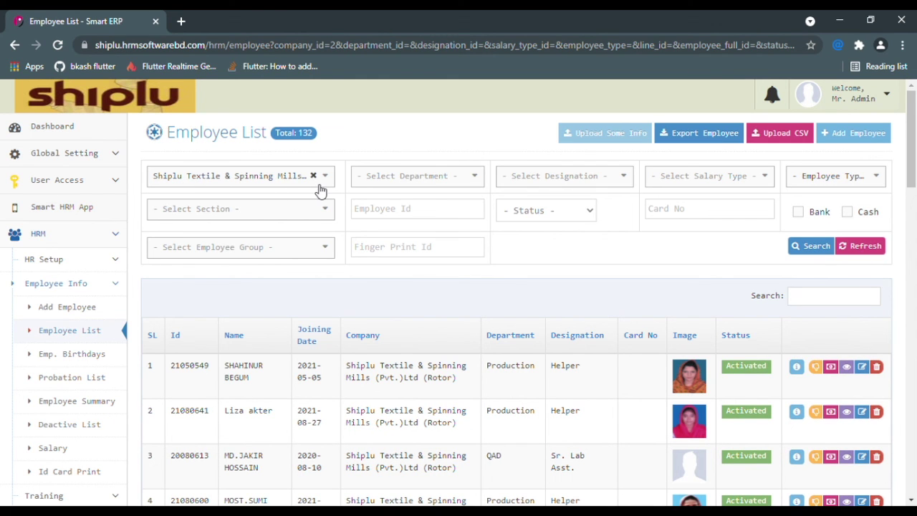
- Add the Electrical department filter and search again
click(323, 179)
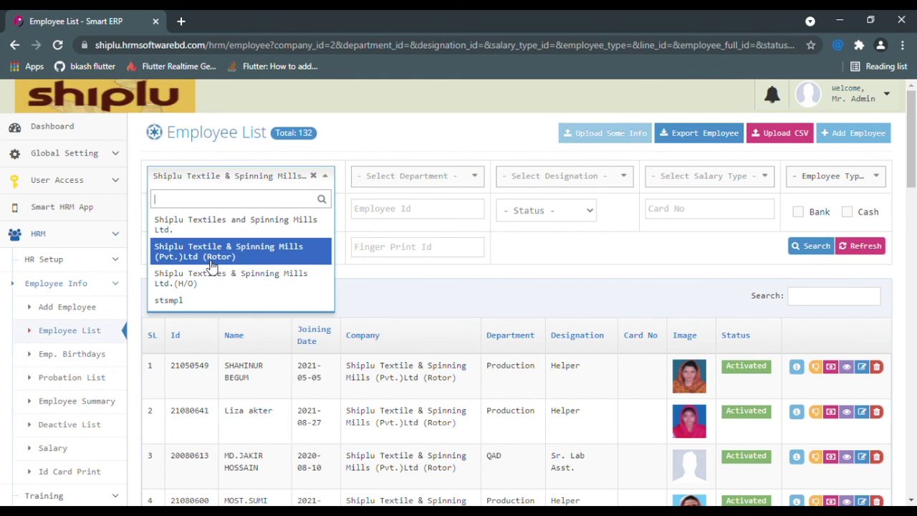
click(417, 143)
scroll(454, 374, down, 4)
scroll(469, 360, down, 15)
scroll(552, 341, up, 14)
scroll(552, 341, up, 4)
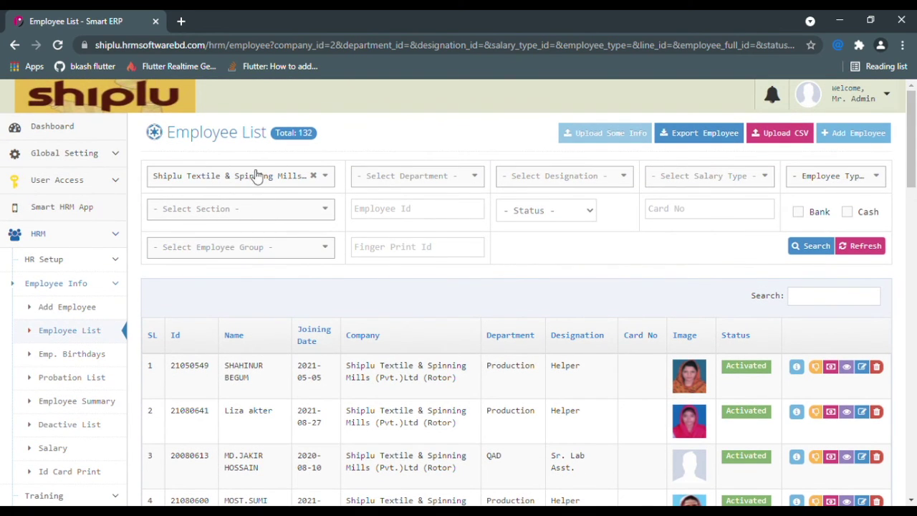
click(442, 180)
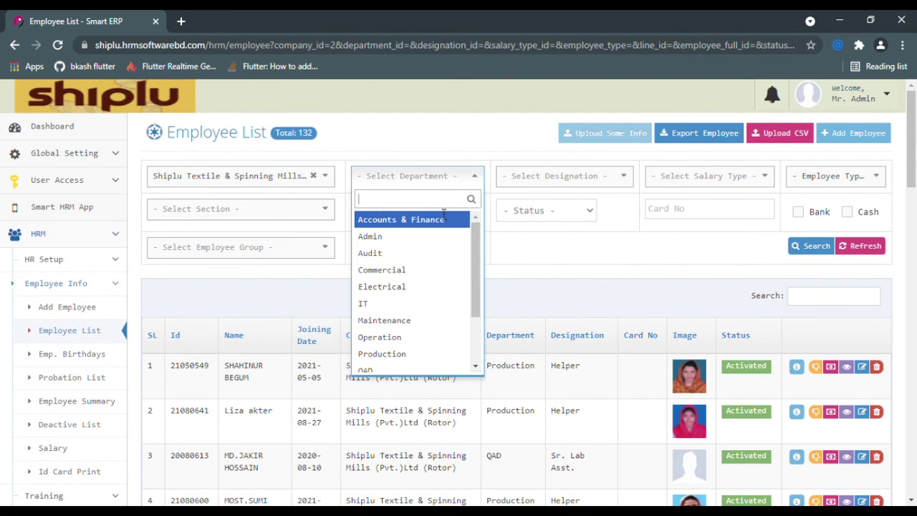
click(400, 287)
click(818, 248)
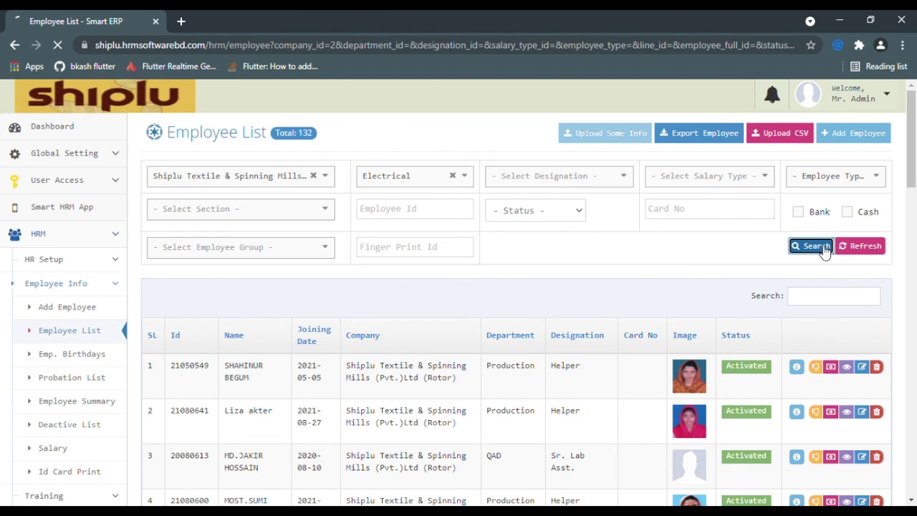
- Look through the 6 Electrical results and select the third employee's Id
scroll(587, 315, down, 3)
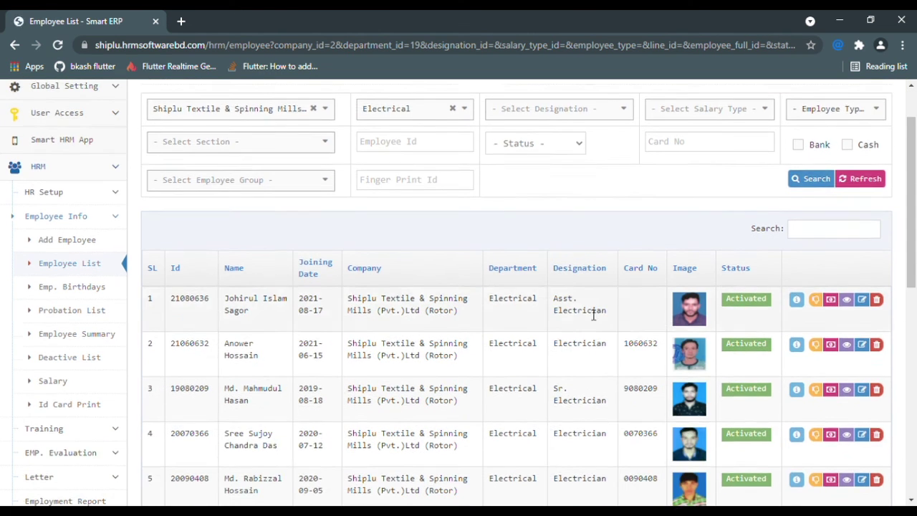
scroll(586, 313, down, 2)
scroll(523, 262, up, 4)
scroll(337, 292, down, 1)
drag(212, 326, 185, 325)
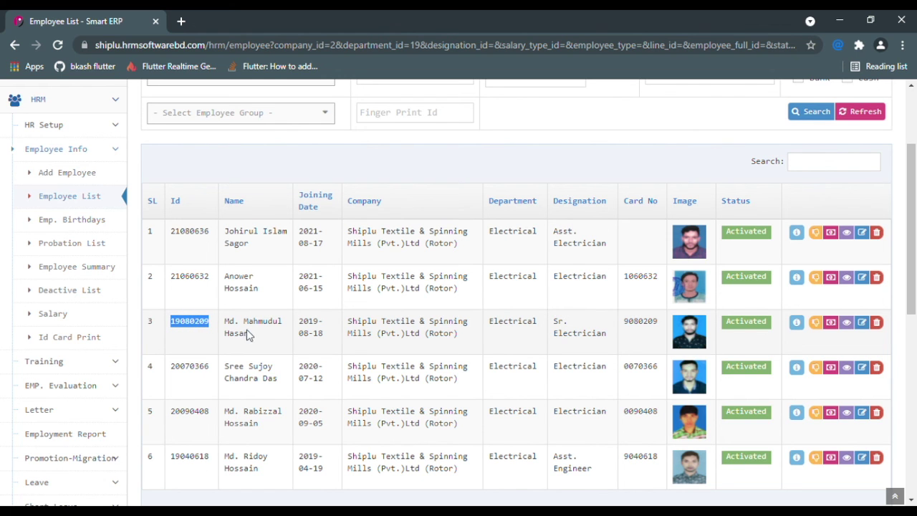
scroll(250, 337, up, 2)
- Clear the company and department filters and paste the copied Id into Employee Id
click(416, 213)
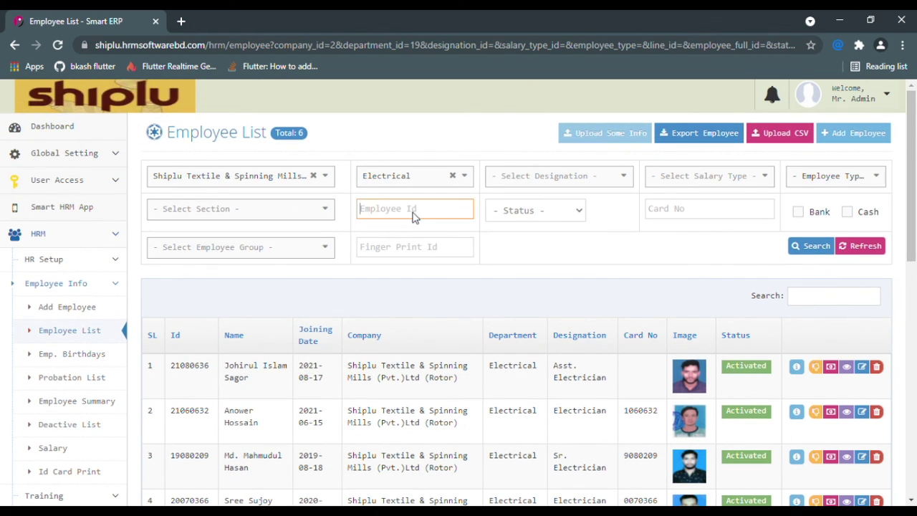
click(312, 176)
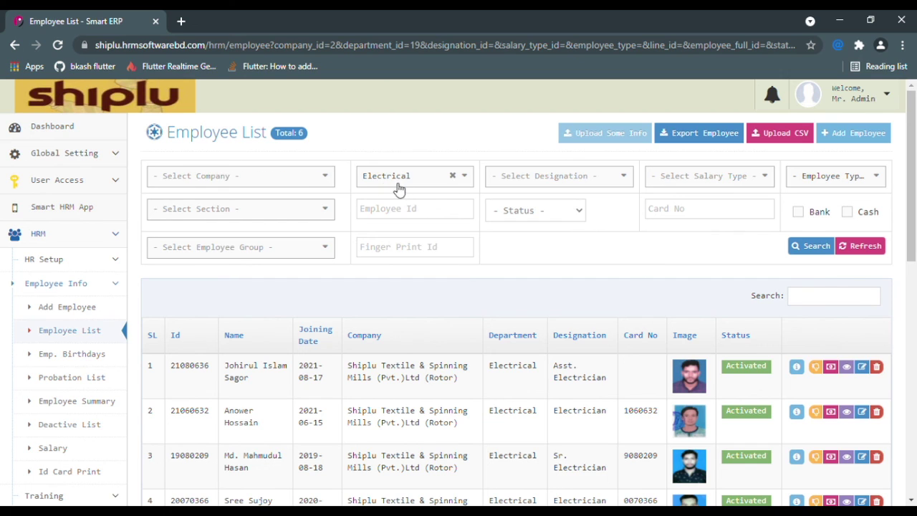
click(453, 176)
click(393, 212)
text(19080209)
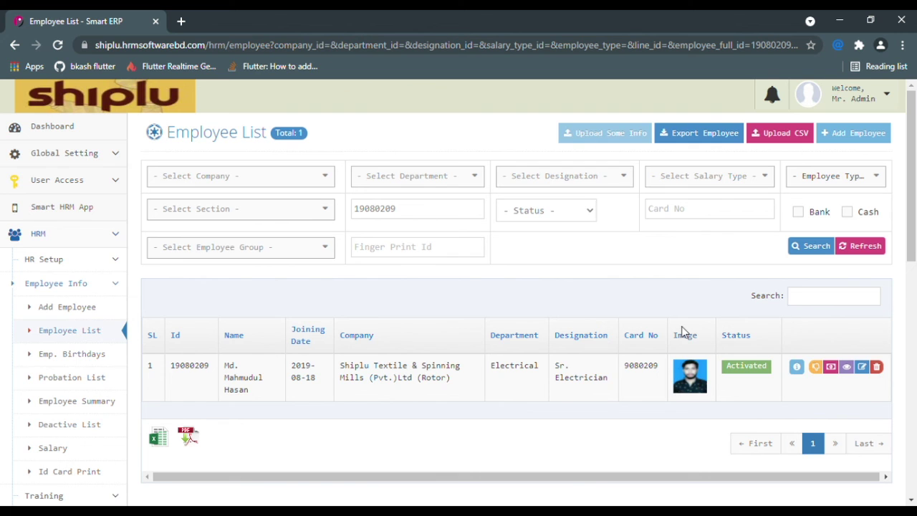
- Collapse HR Setup and expand the Employee Info section in the sidebar
click(116, 257)
scroll(101, 288, down, 1)
scroll(100, 287, down, 1)
click(116, 191)
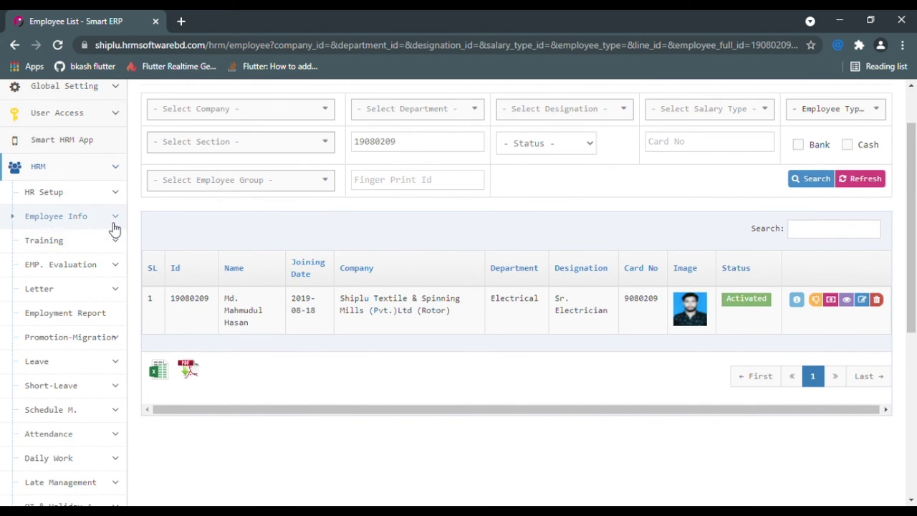
click(115, 227)
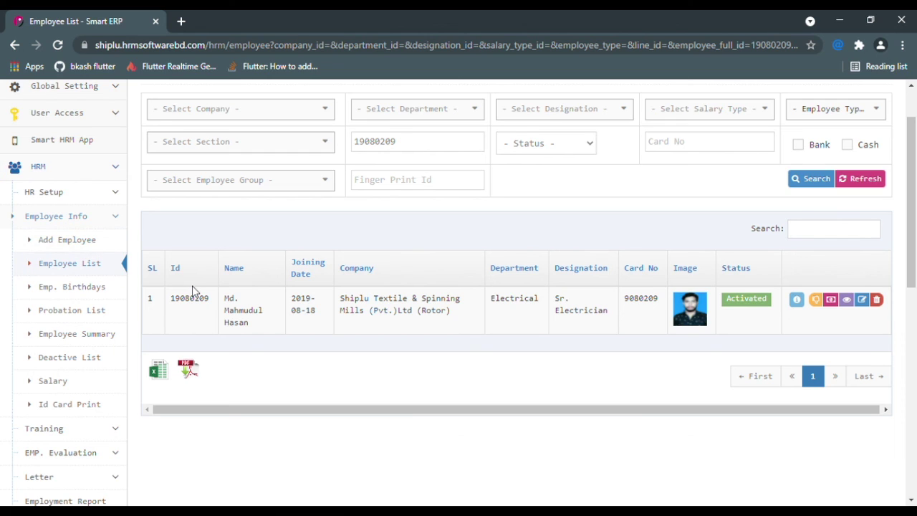